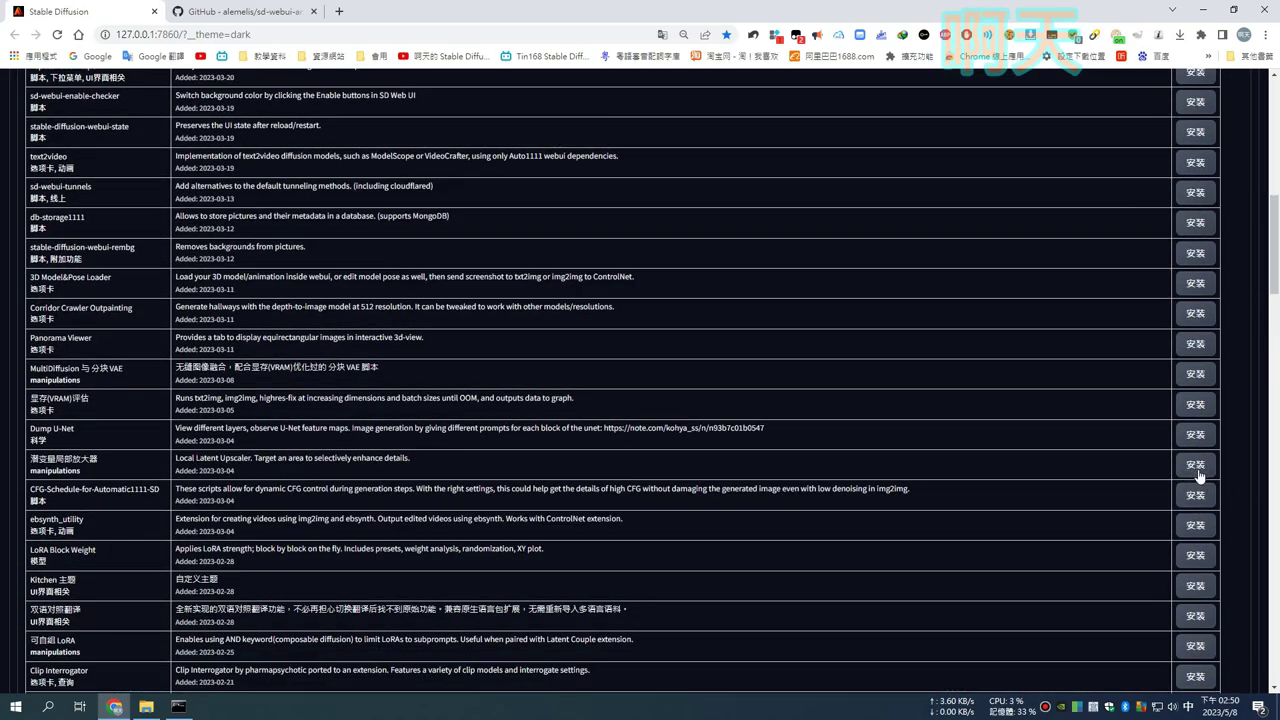
# Step: Look through the list of available extensions and open the form for installing an extension from a URL
pyautogui.scroll(-15, 1186, 528)
pyautogui.scroll(-15, 1182, 526)
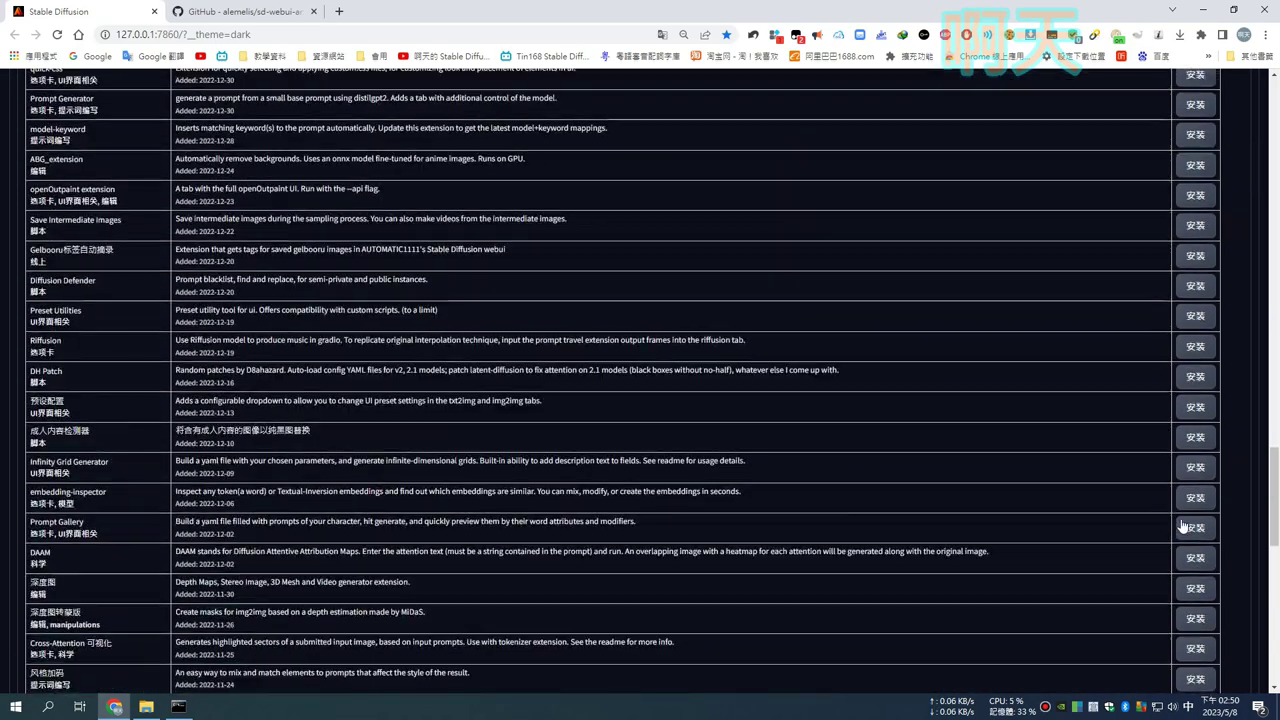
pyautogui.scroll(20, 1182, 526)
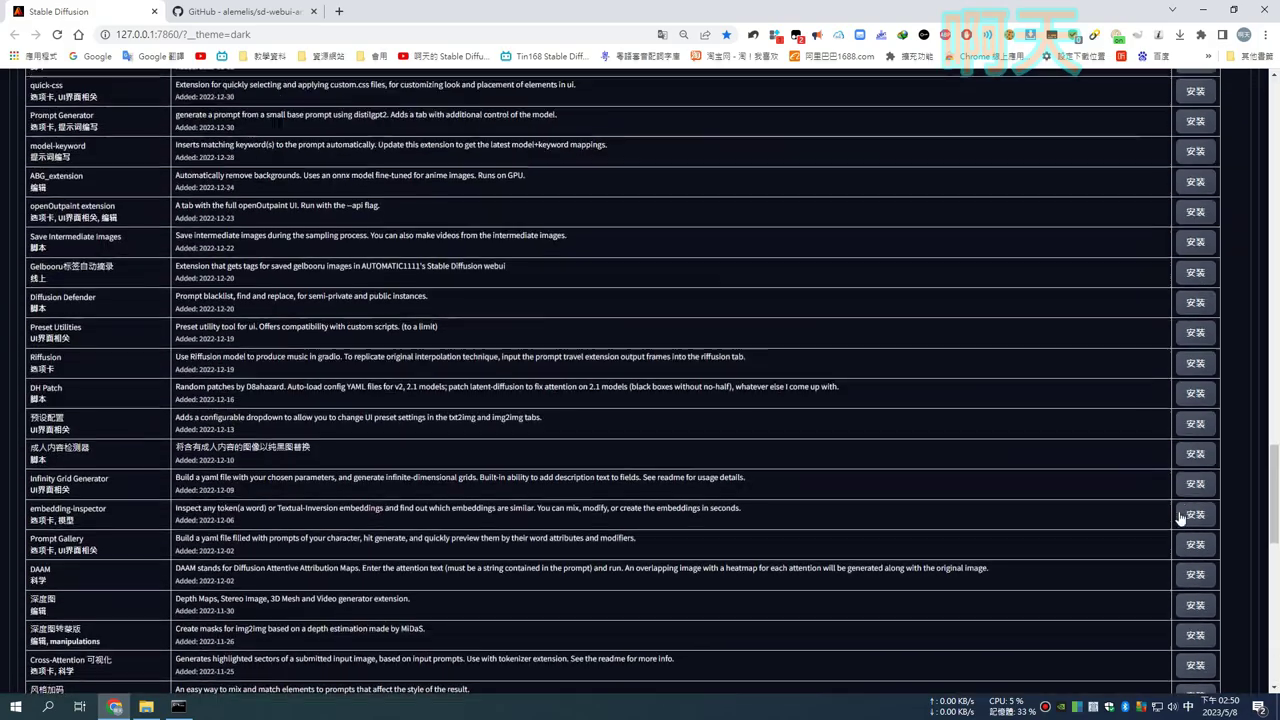
pyautogui.scroll(3, 1181, 457)
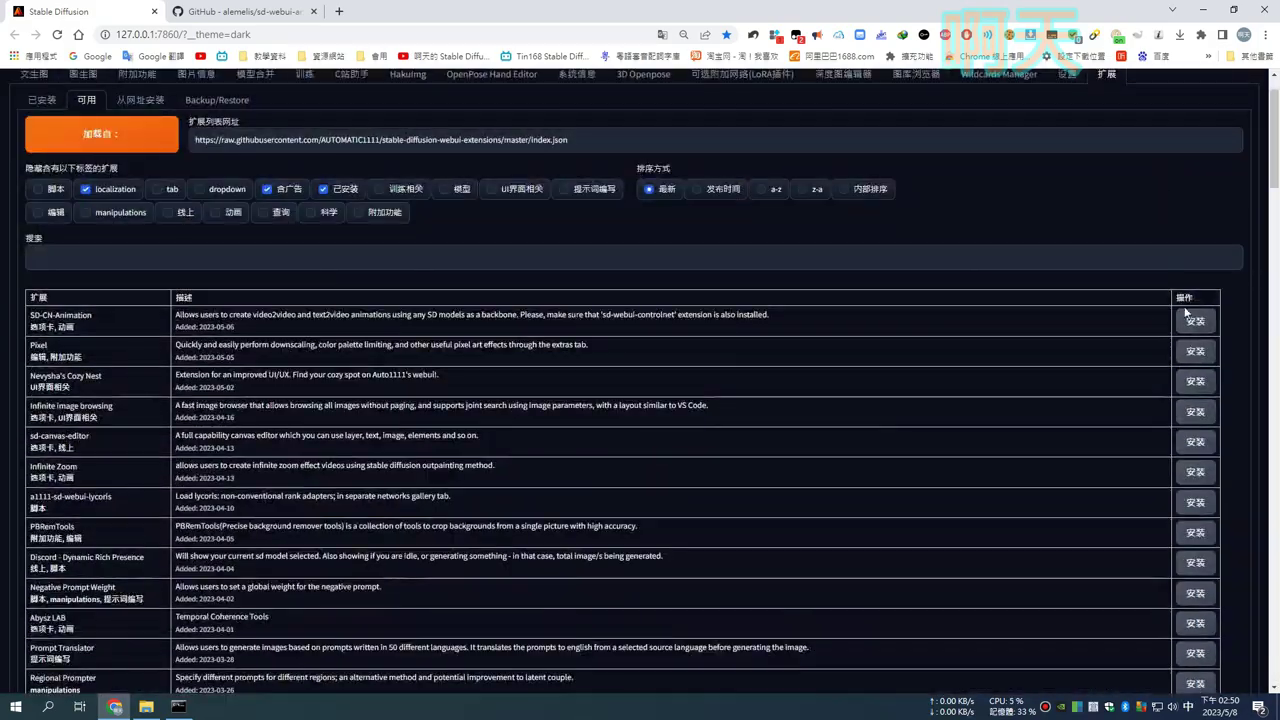
pyautogui.scroll(1, 1168, 318)
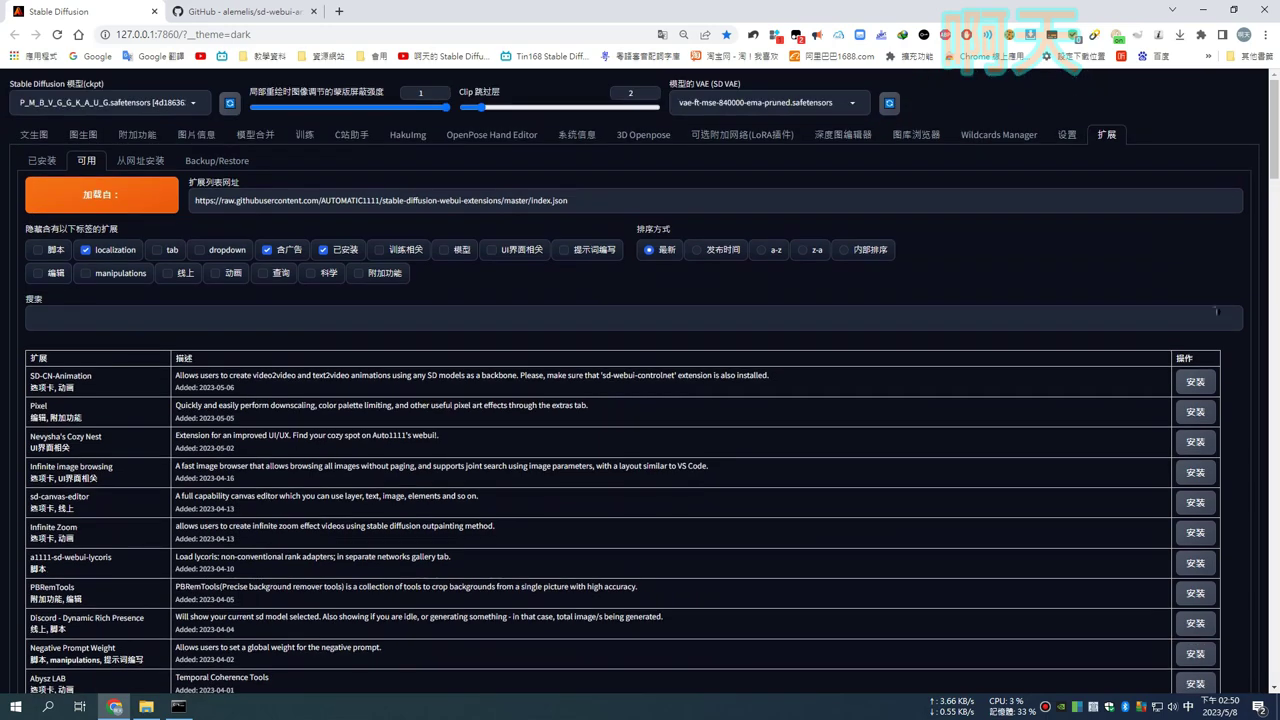
pyautogui.click(128, 162)
pyautogui.click(86, 190)
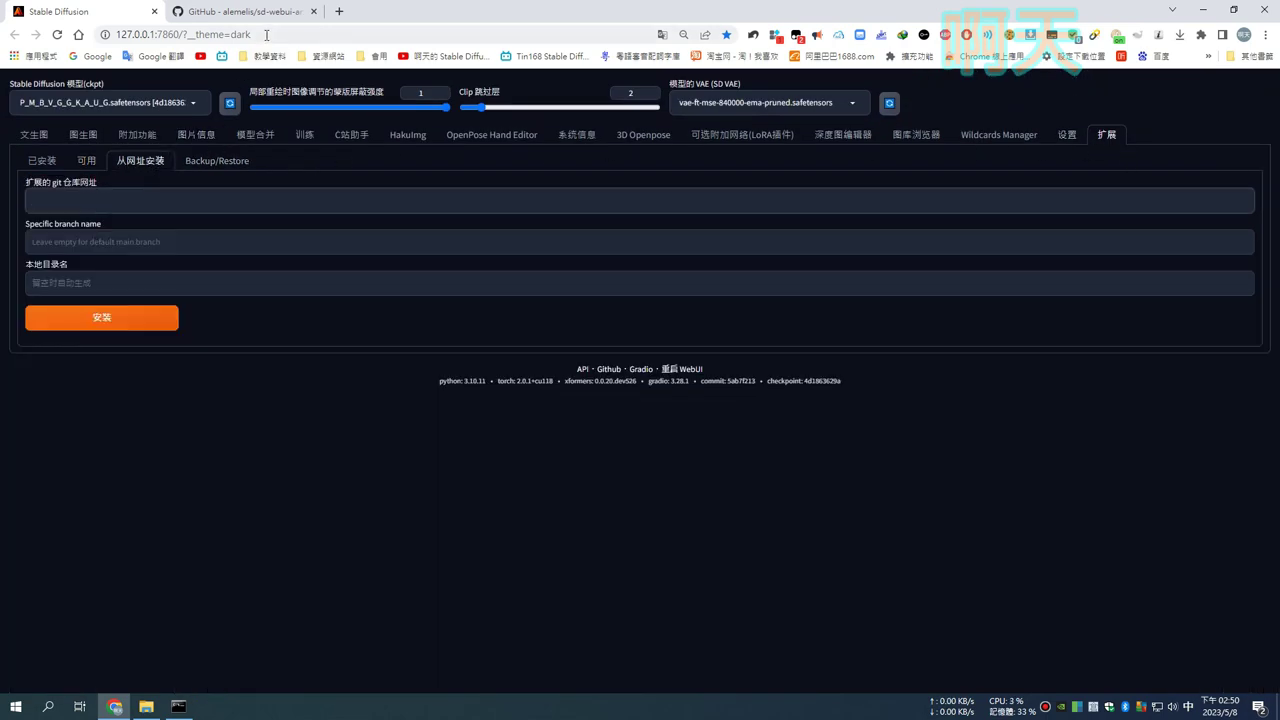
# Step: Review the sd-webui-ar README on GitHub, covering its installation, usage, configuration and aspect ratio calculator
pyautogui.click(240, 11)
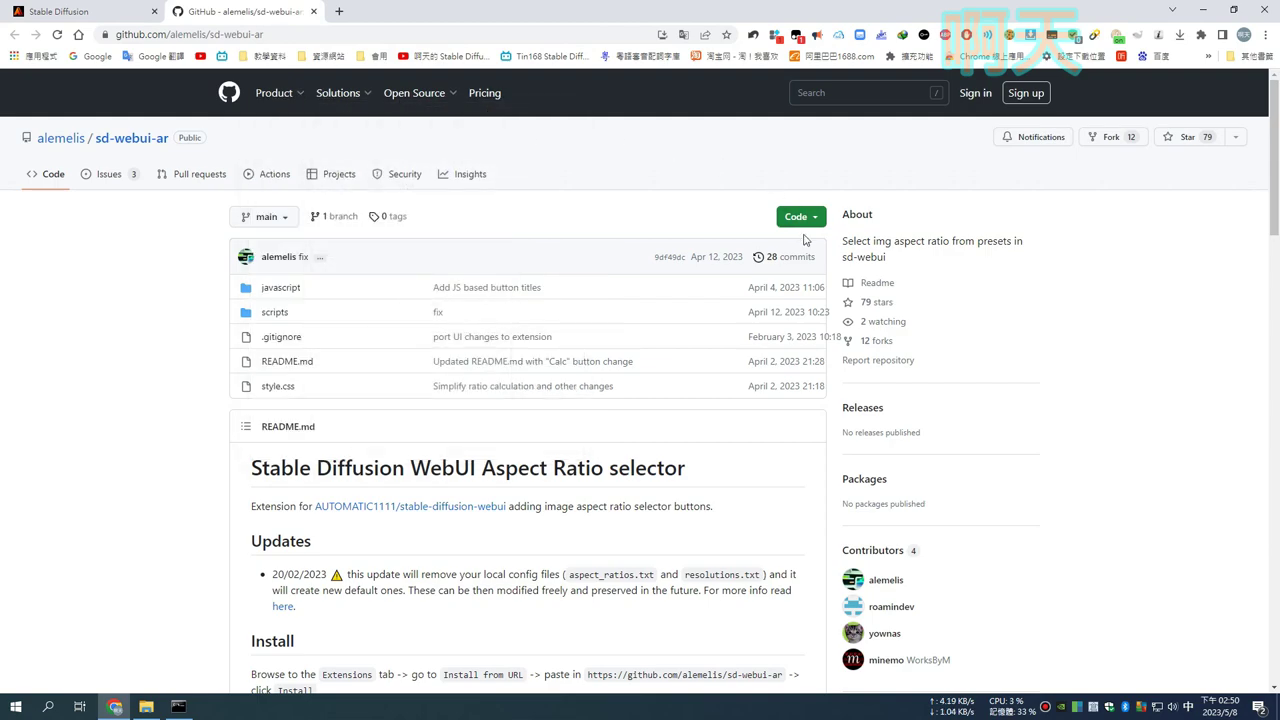
pyautogui.scroll(-3, 655, 509)
pyautogui.scroll(-2, 655, 509)
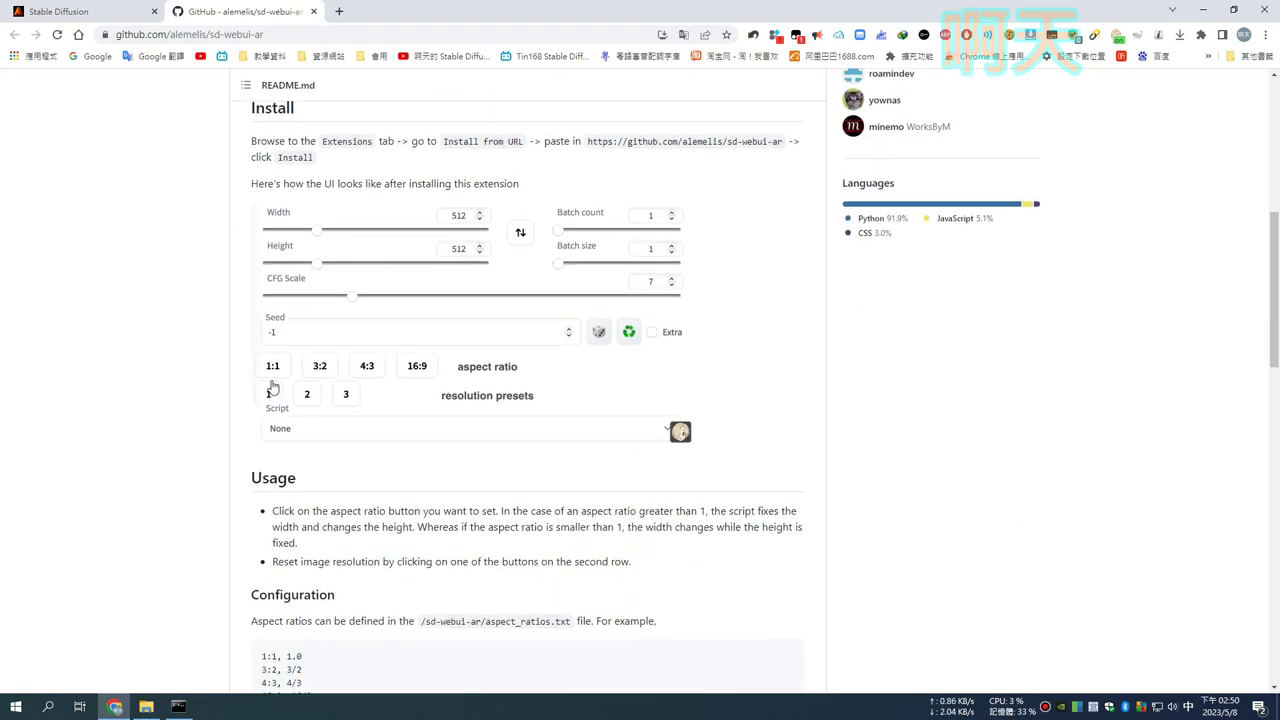
pyautogui.scroll(-15, 540, 490)
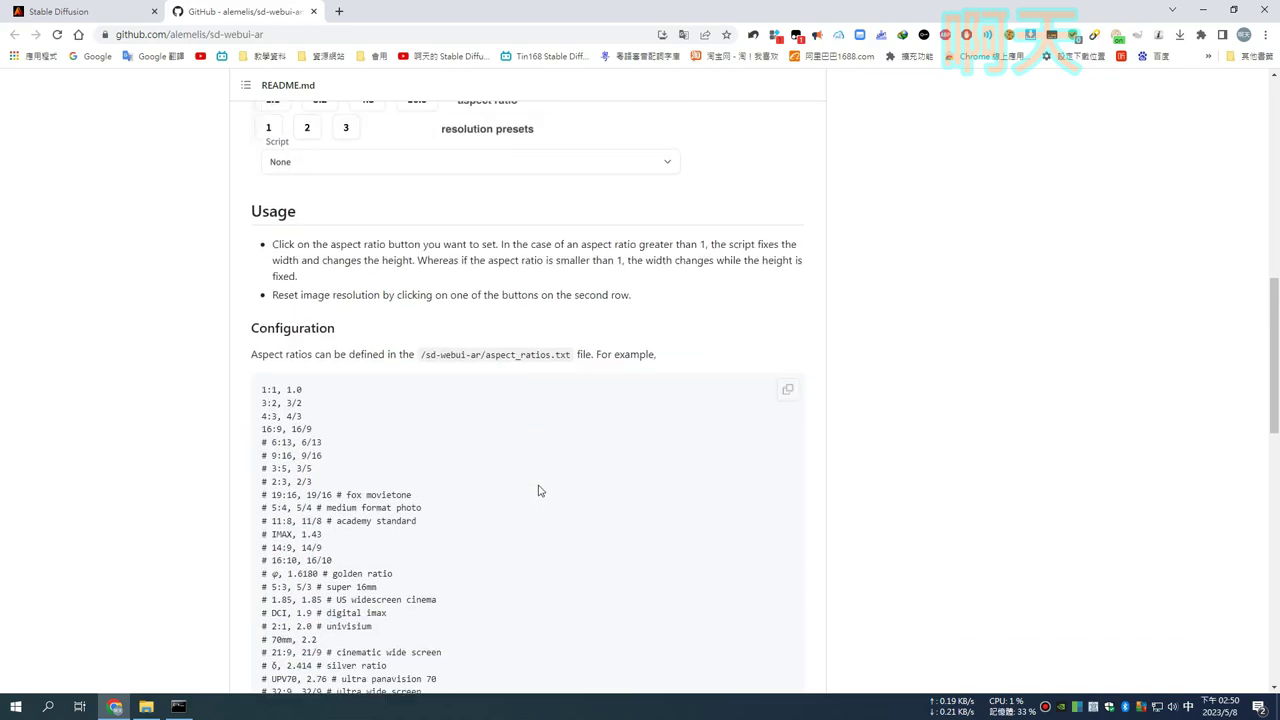
pyautogui.scroll(-1, 553, 490)
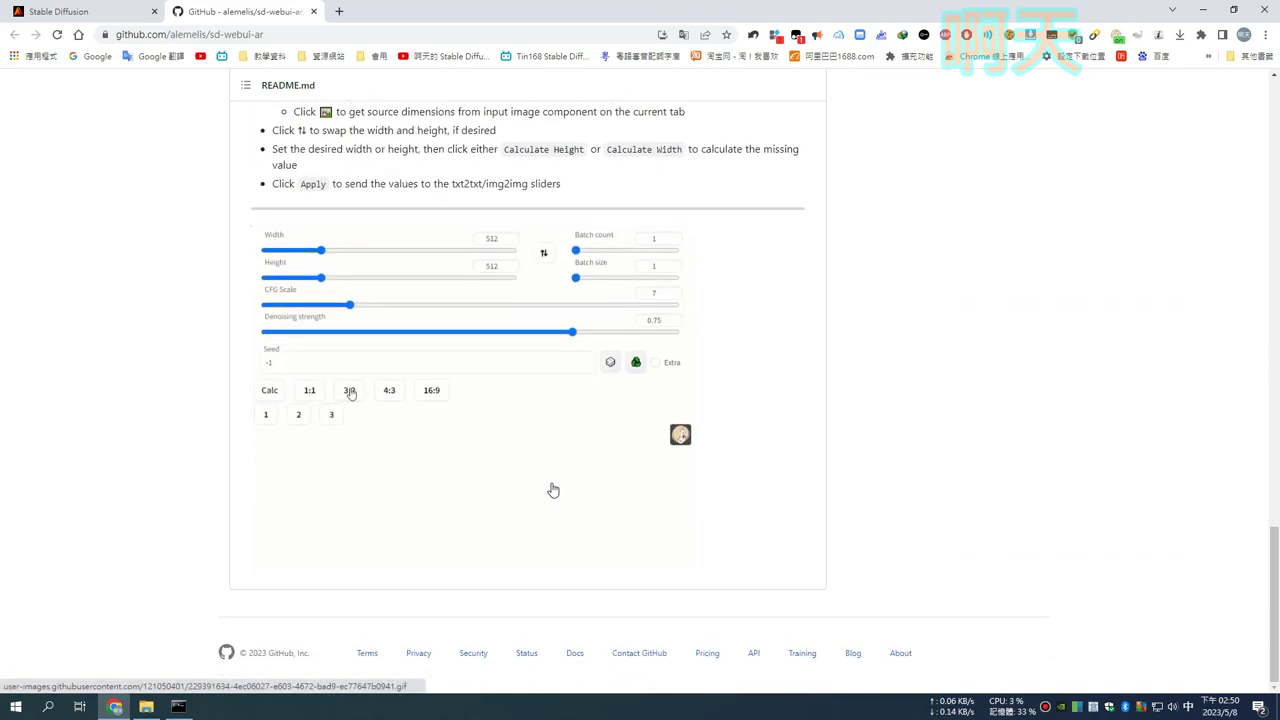
pyautogui.scroll(20, 555, 490)
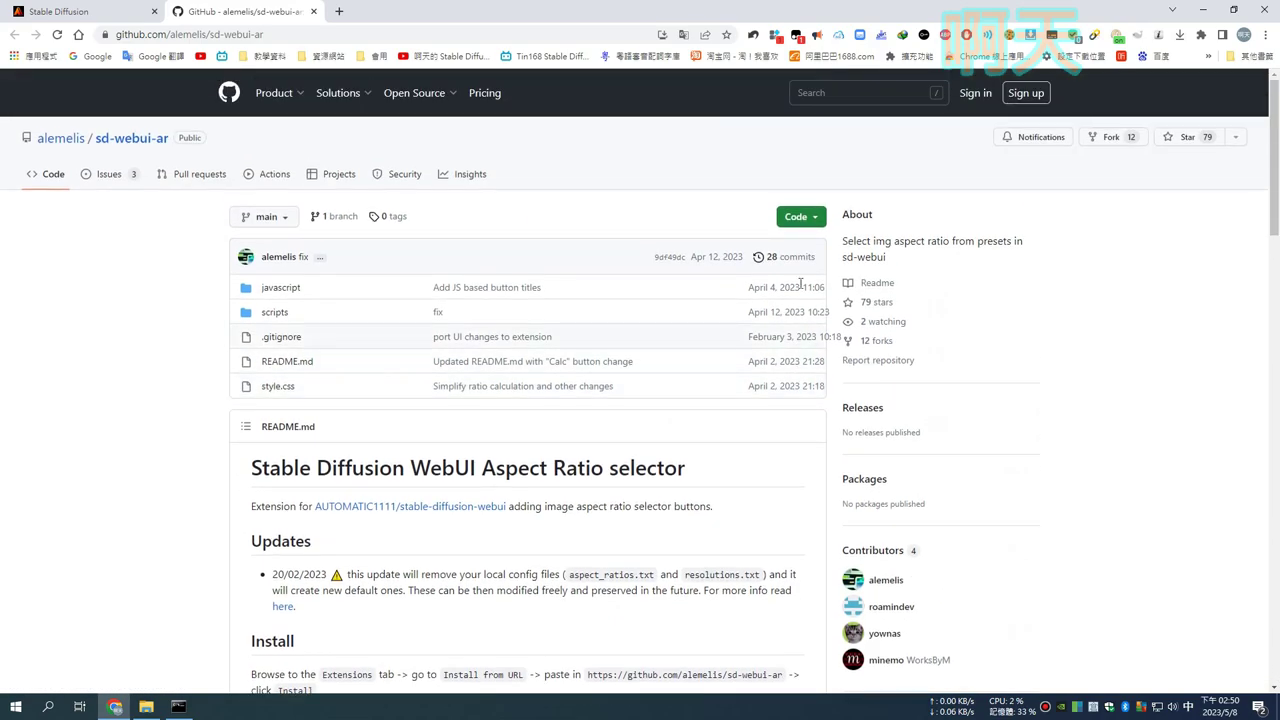
pyautogui.click(805, 217)
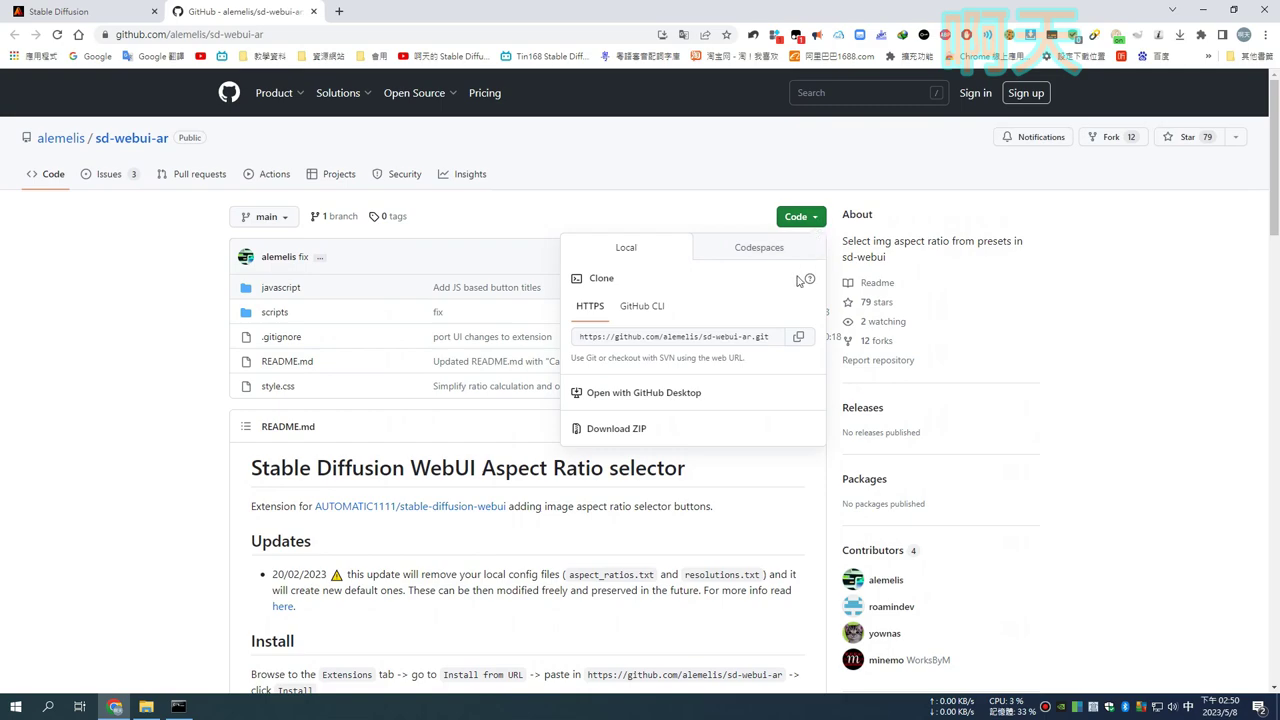
pyautogui.click(798, 338)
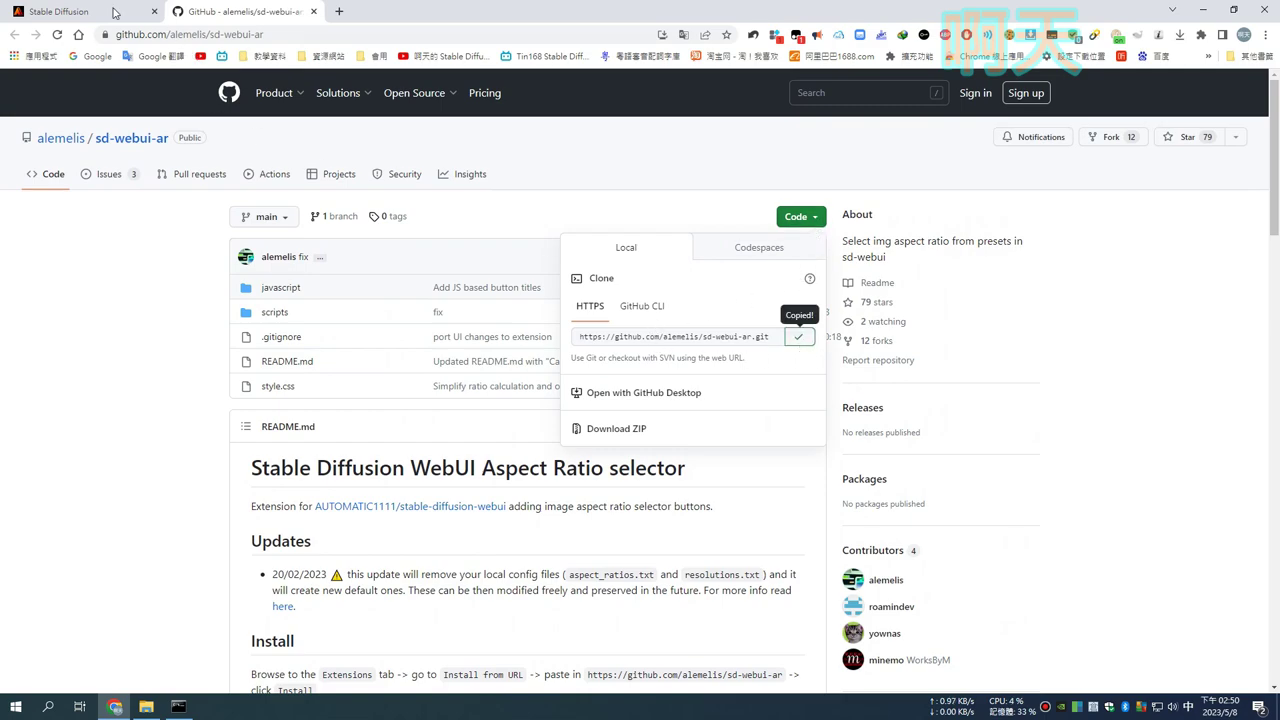
pyautogui.hotkey('ctrl', '1')
pyautogui.hotkey('ctrl', 'v')
pyautogui.click(99, 322)
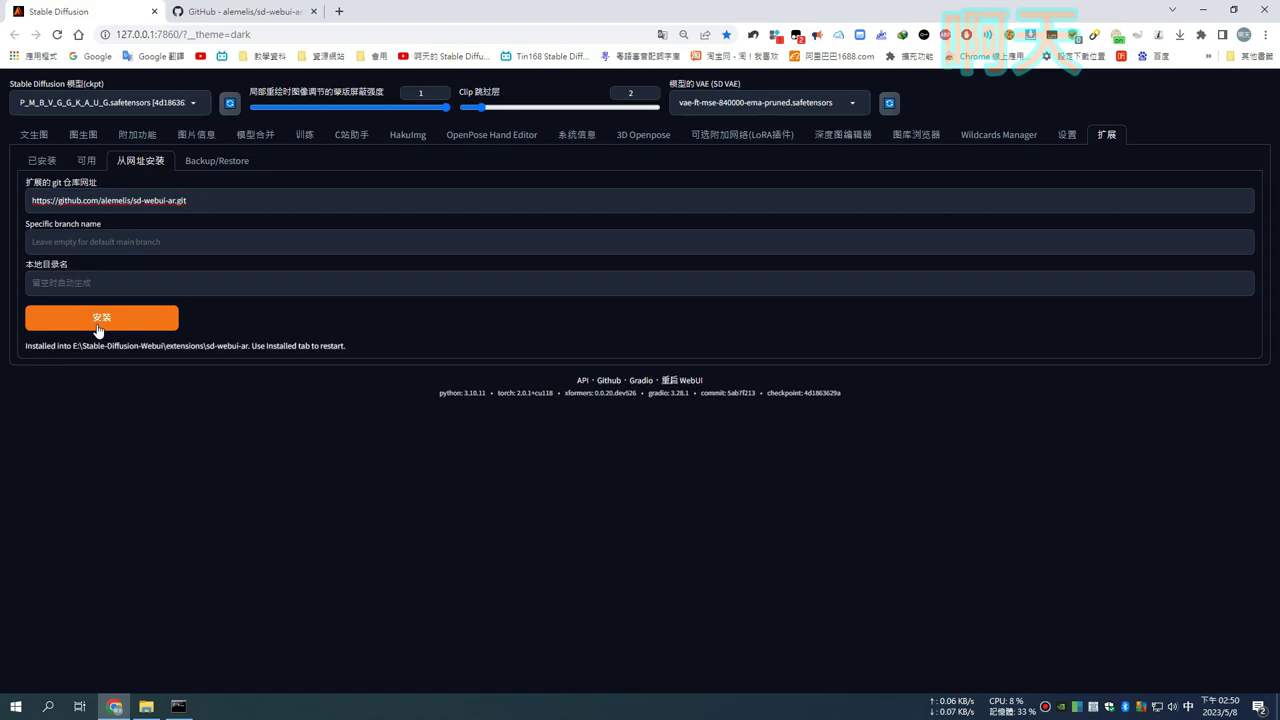
# Step: Apply the installed extensions and restart the WebUI interface
pyautogui.moveTo(292, 346); pyautogui.dragTo(350, 349)
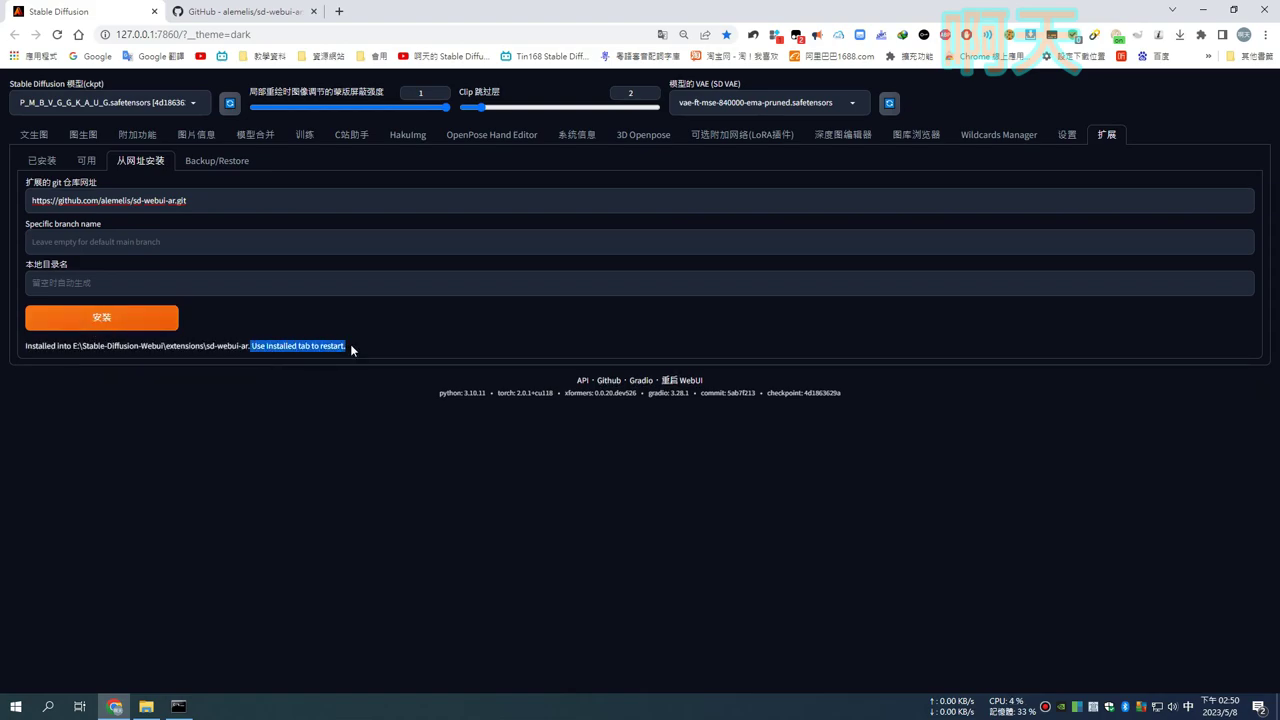
pyautogui.click(41, 160)
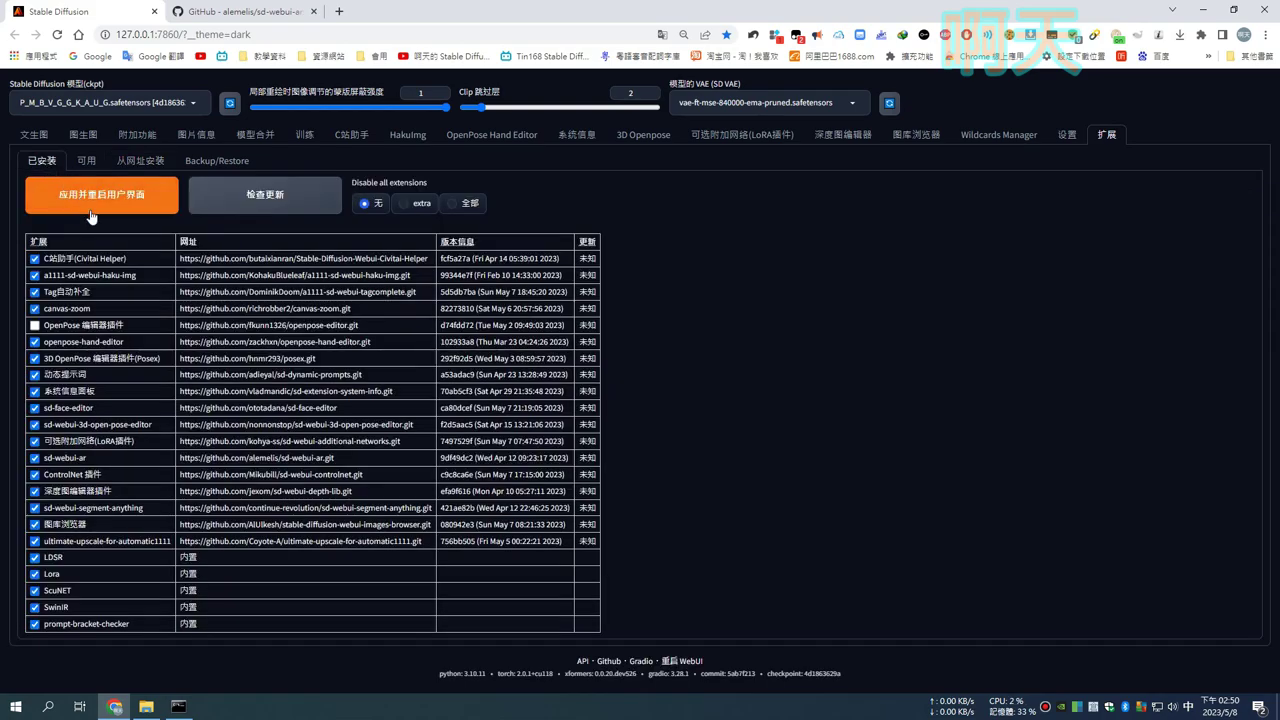
pyautogui.click(76, 198)
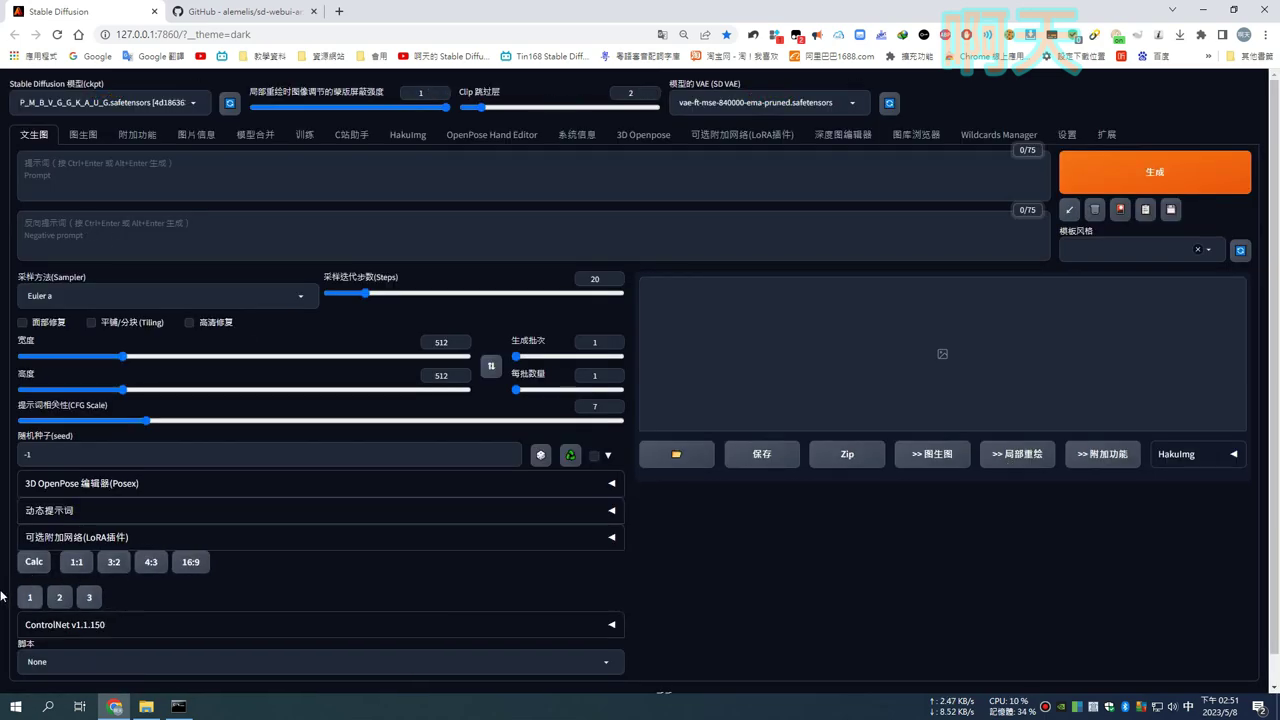
# Step: Try the 3:2, 4:3 and 16:9 aspect ratios and resolution preset 2, and set the image size with resolution preset 3
pyautogui.click(114, 562)
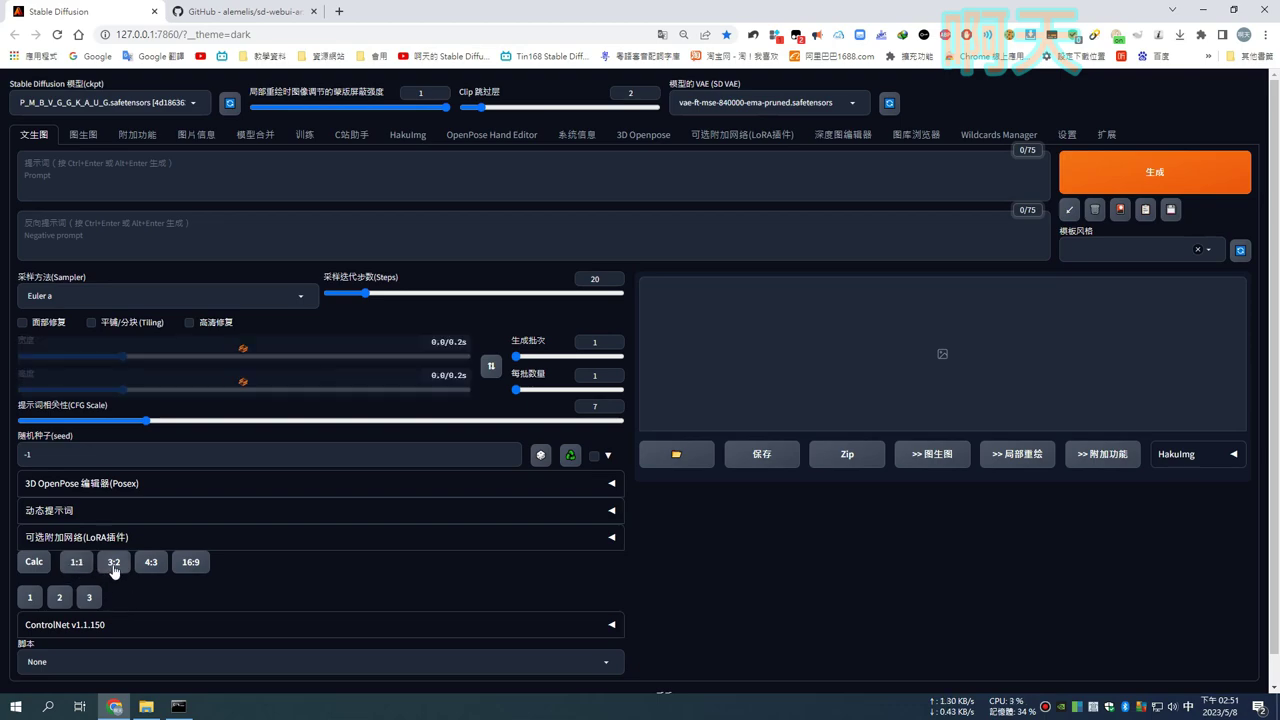
pyautogui.click(151, 562)
pyautogui.click(190, 562)
pyautogui.click(60, 598)
pyautogui.click(89, 597)
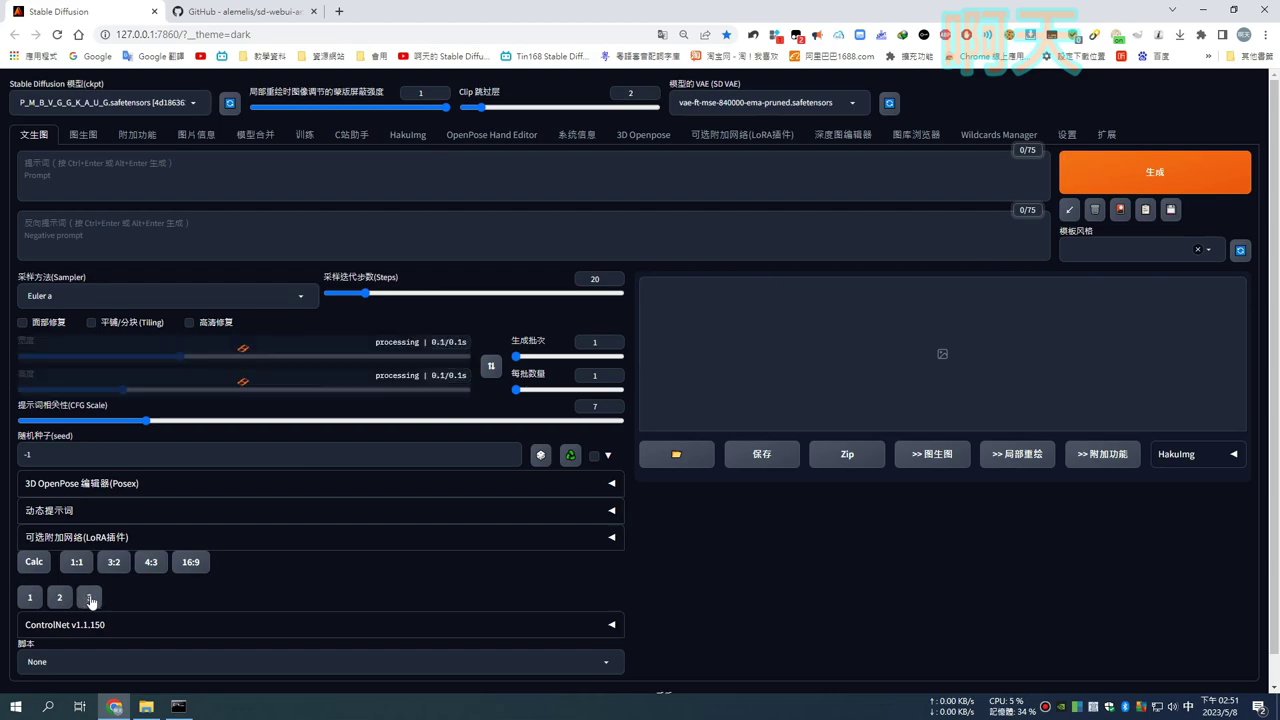
pyautogui.click(240, 11)
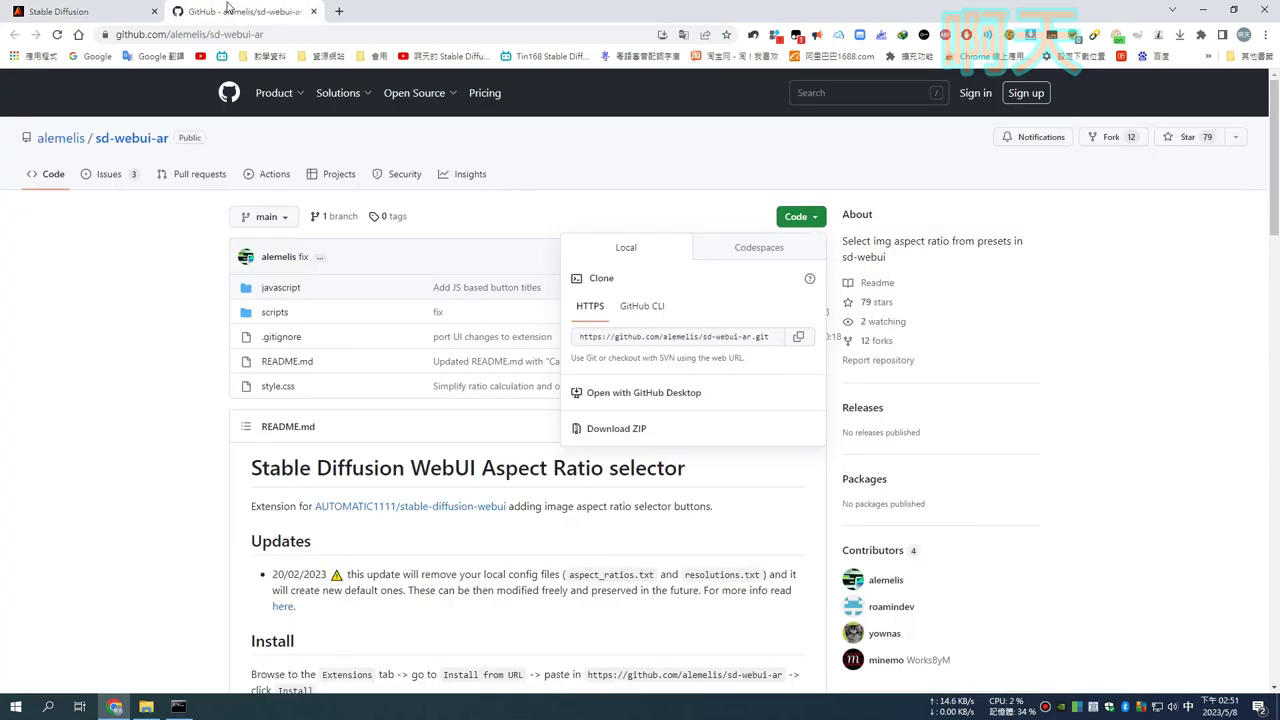
pyautogui.click(85, 15)
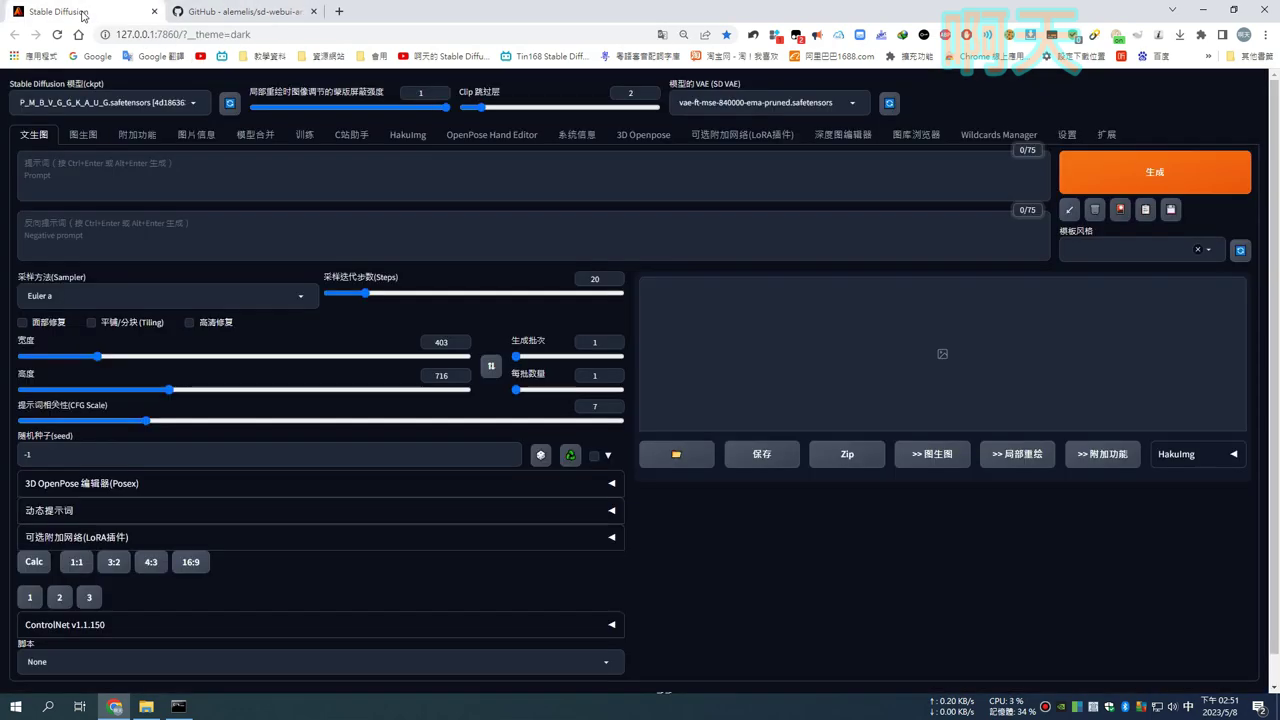
# Step: Show the Aspect Ratio Calculator, apply the 4:3 ratio and load the current image dimensions into the calculator
pyautogui.click(33, 562)
pyautogui.scroll(-3, 327, 575)
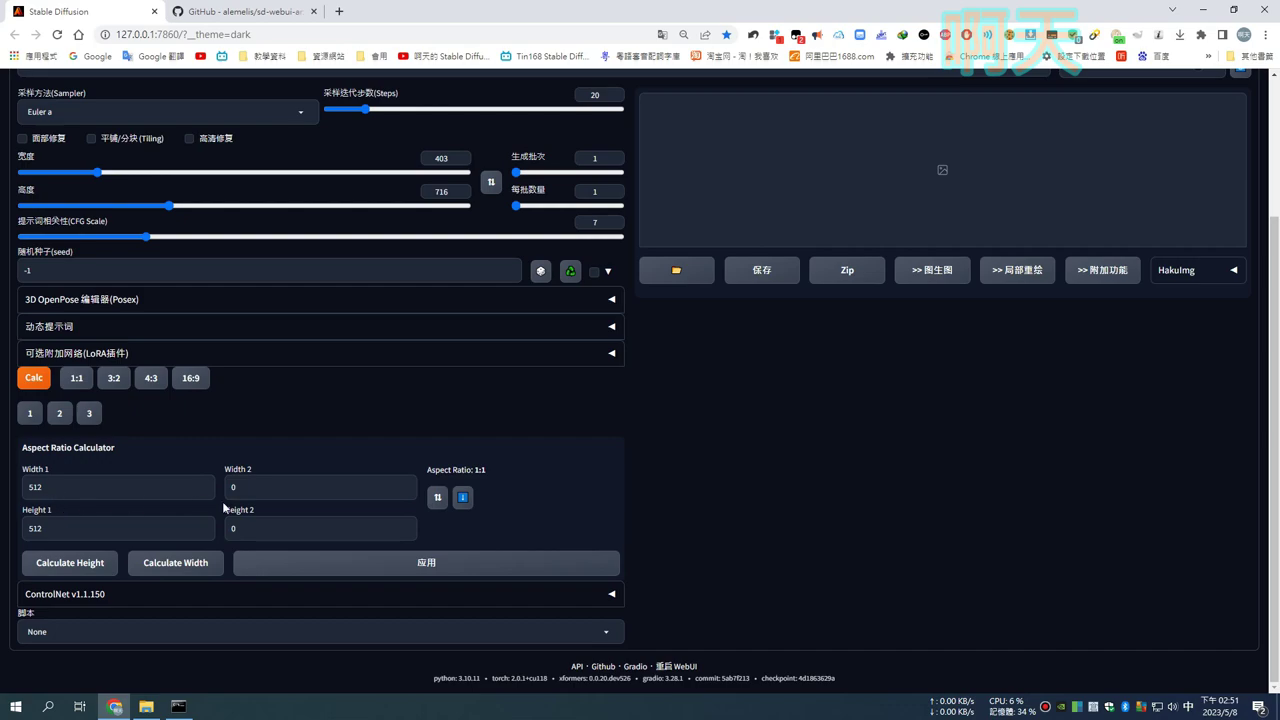
pyautogui.click(151, 378)
pyautogui.click(462, 497)
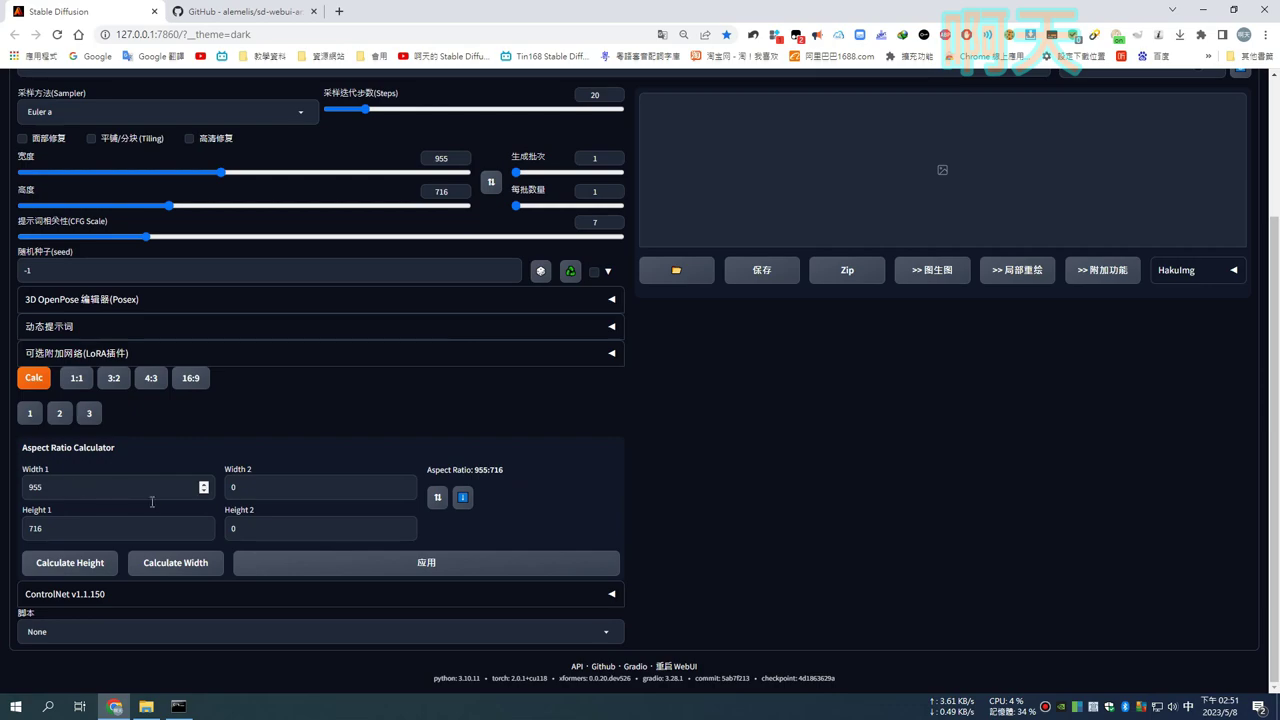
# Step: Set Width 2 to 800 in the Aspect Ratio Calculator, calculate the height and apply both values to the image size
pyautogui.doubleClick(266, 487)
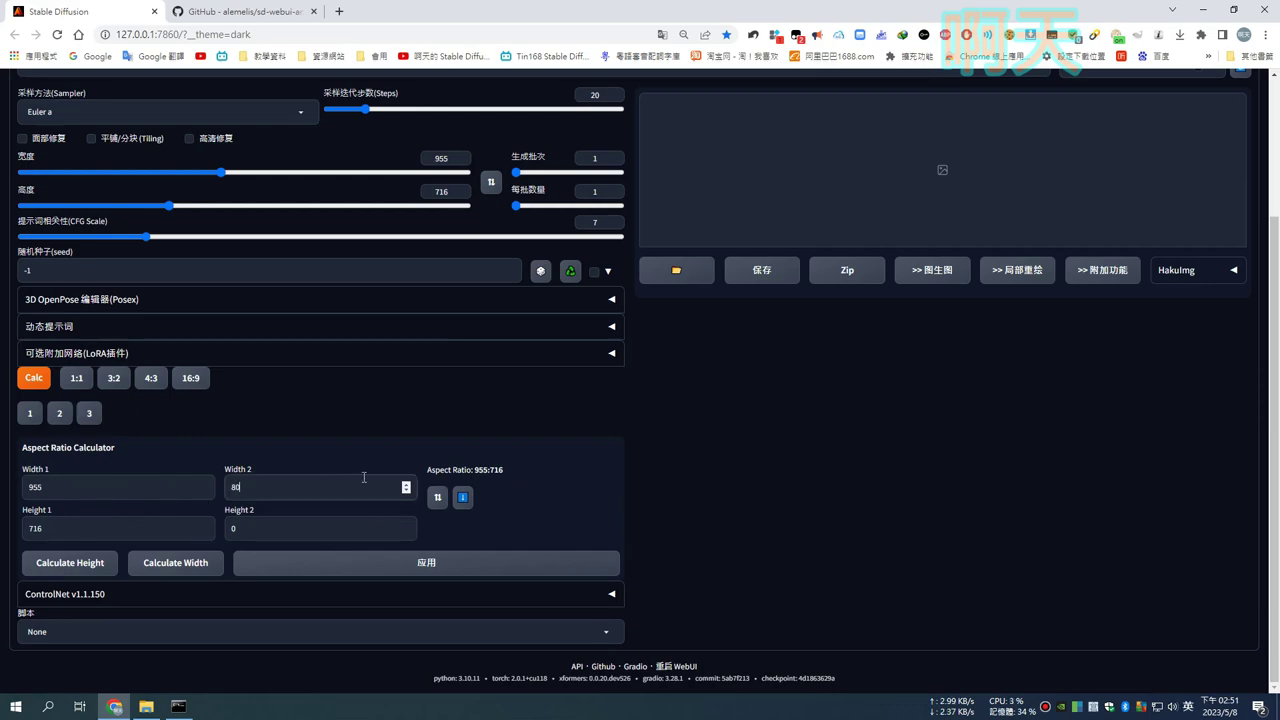
pyautogui.click(374, 566)
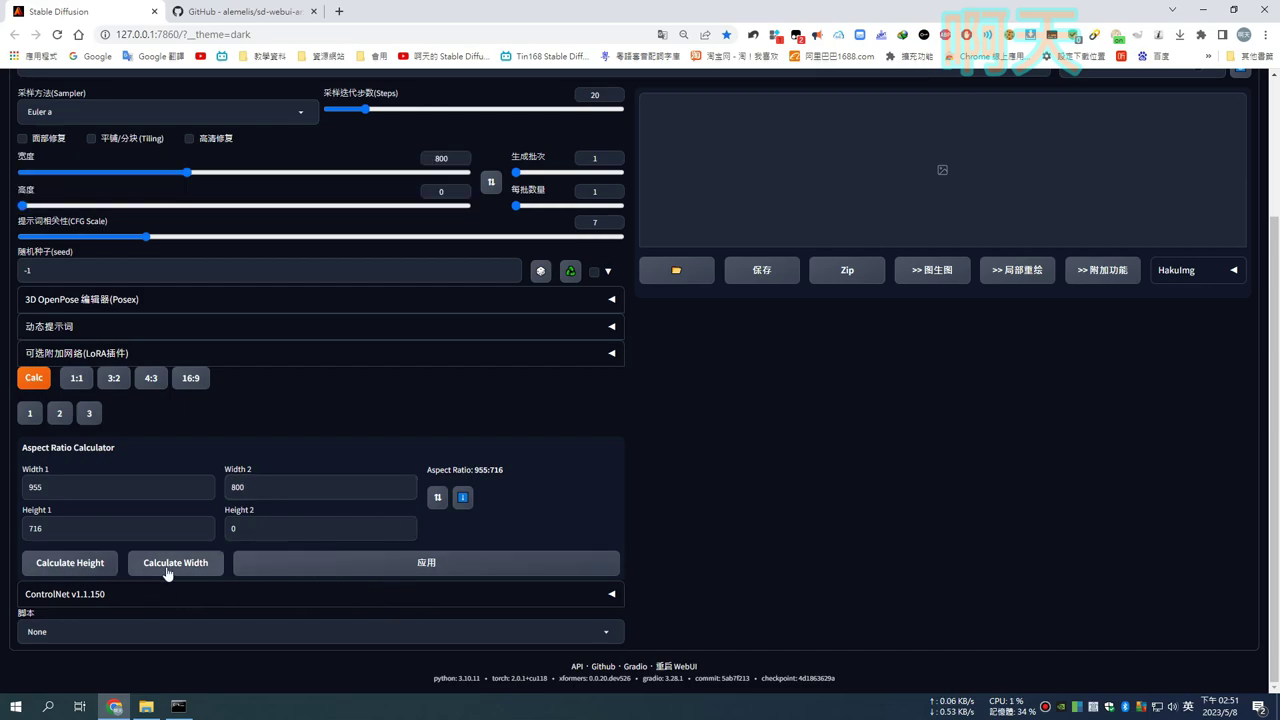
pyautogui.click(86, 565)
pyautogui.click(390, 575)
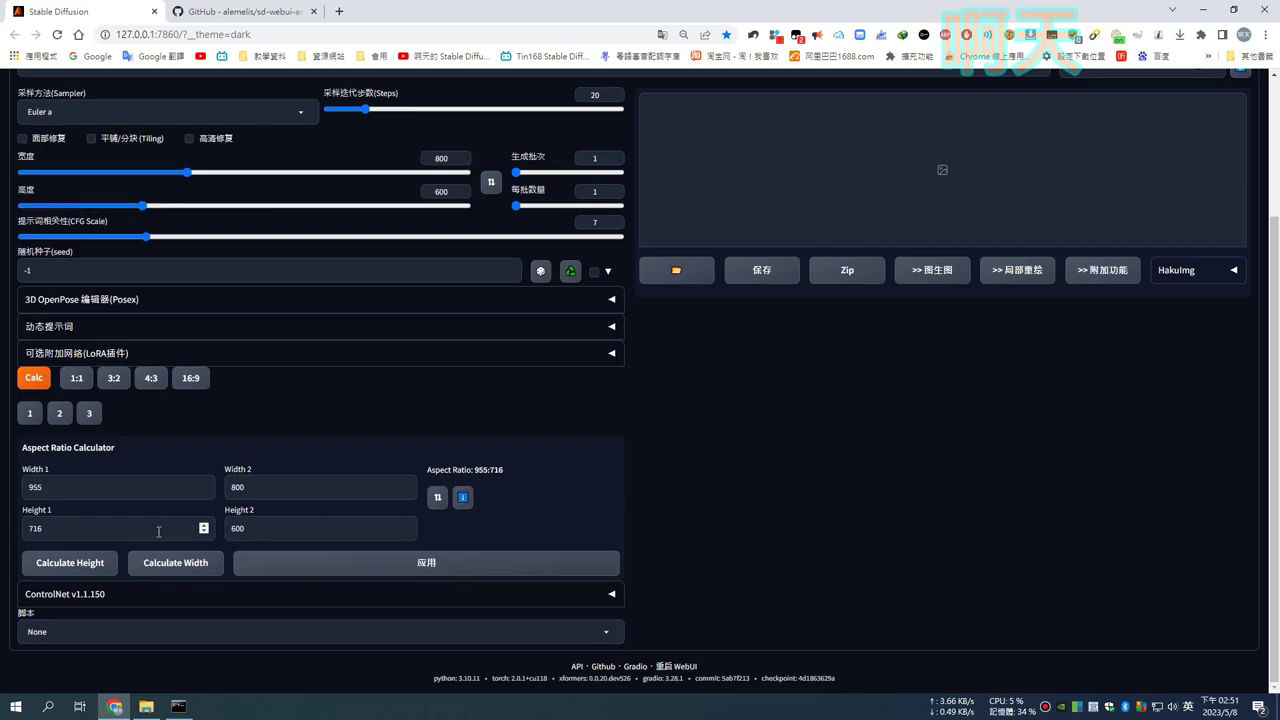
# Step: Try the 16:9 ratio, set Height 2 to 960 in the calculator, calculate the width and apply the result to the image size
pyautogui.click(196, 380)
pyautogui.click(267, 487)
pyautogui.press('Tab')
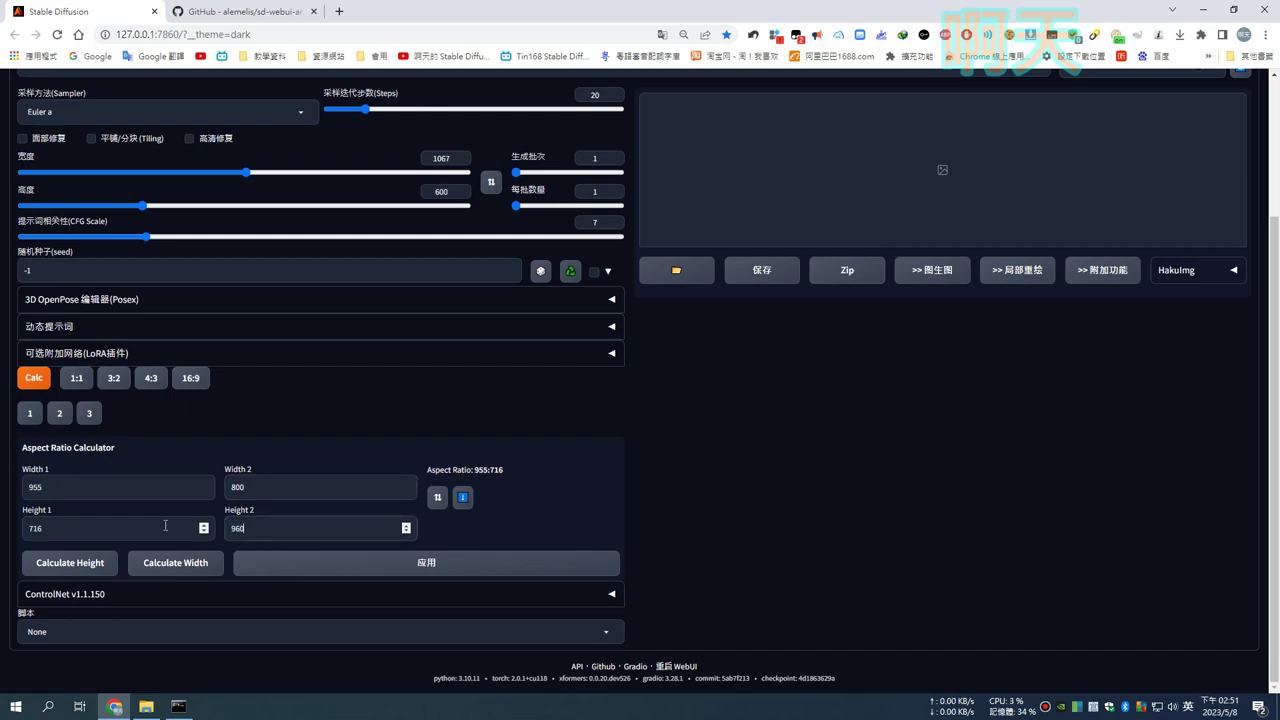
pyautogui.click(170, 566)
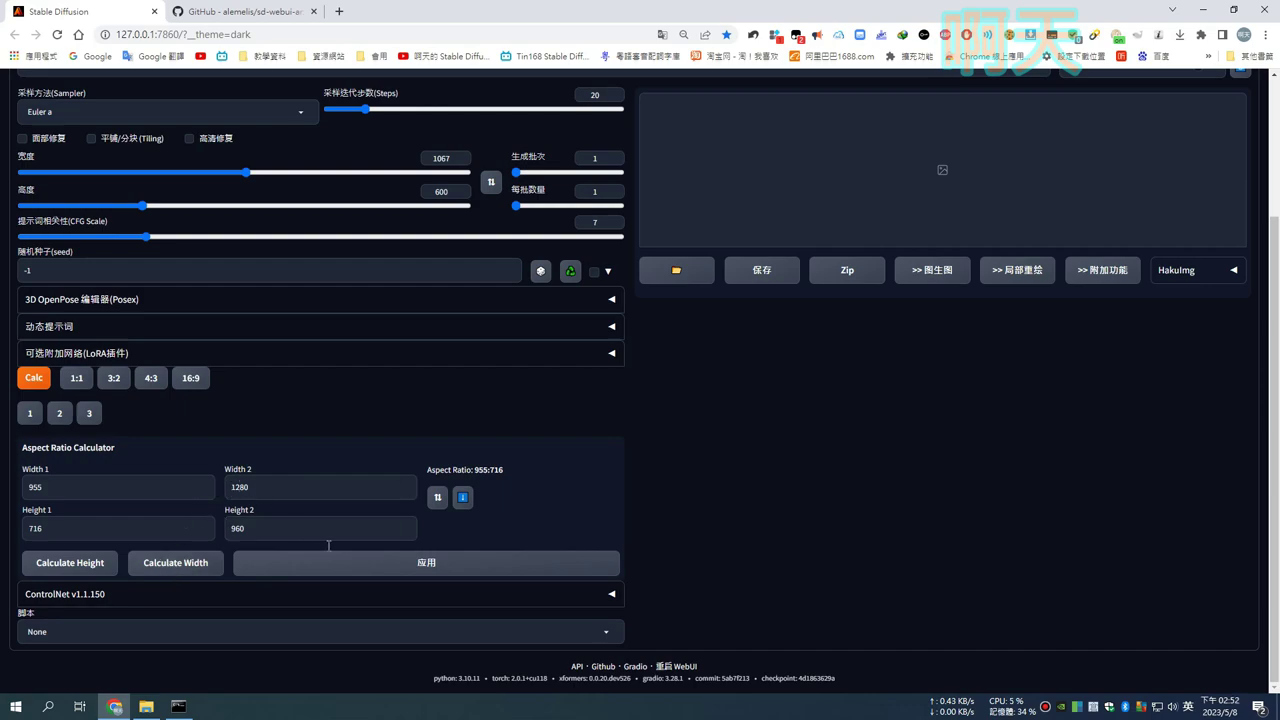
pyautogui.click(441, 573)
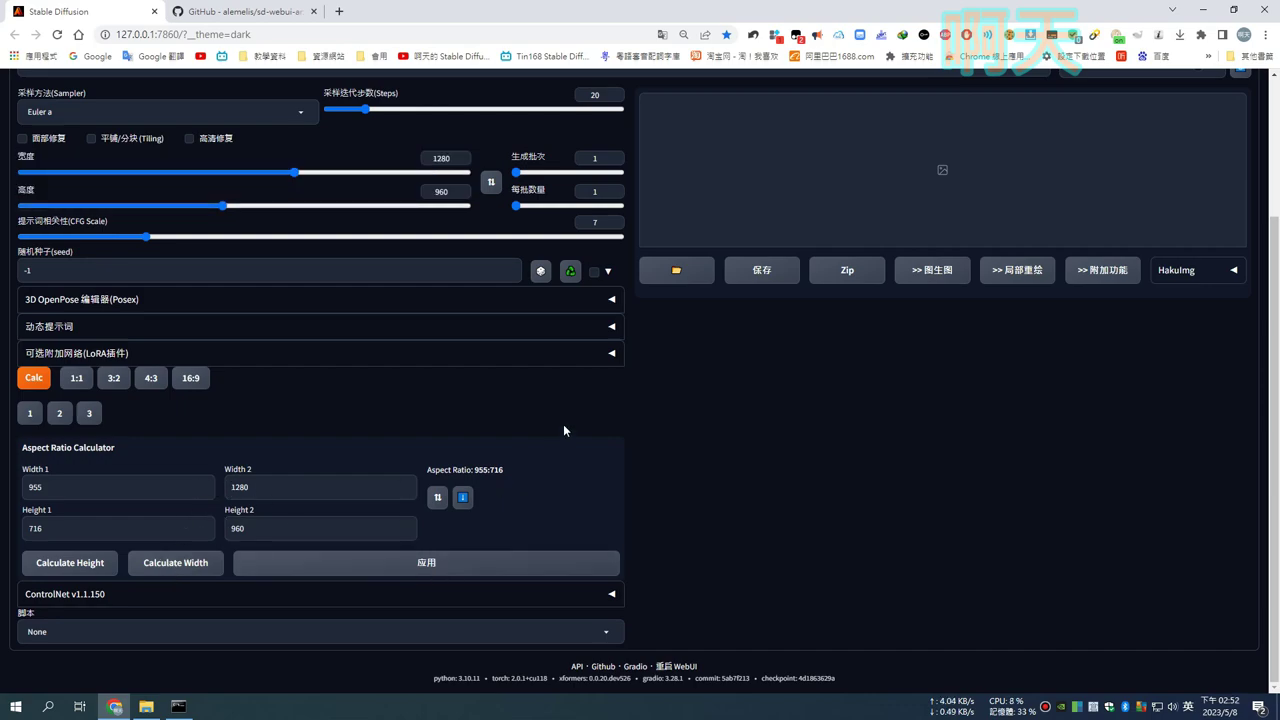
# Step: Check the installed extensions list, delete the sd-webui-ar folder from the WebUI's extensions folder in File Explorer, and return to the browser
pyautogui.scroll(2, 420, 455)
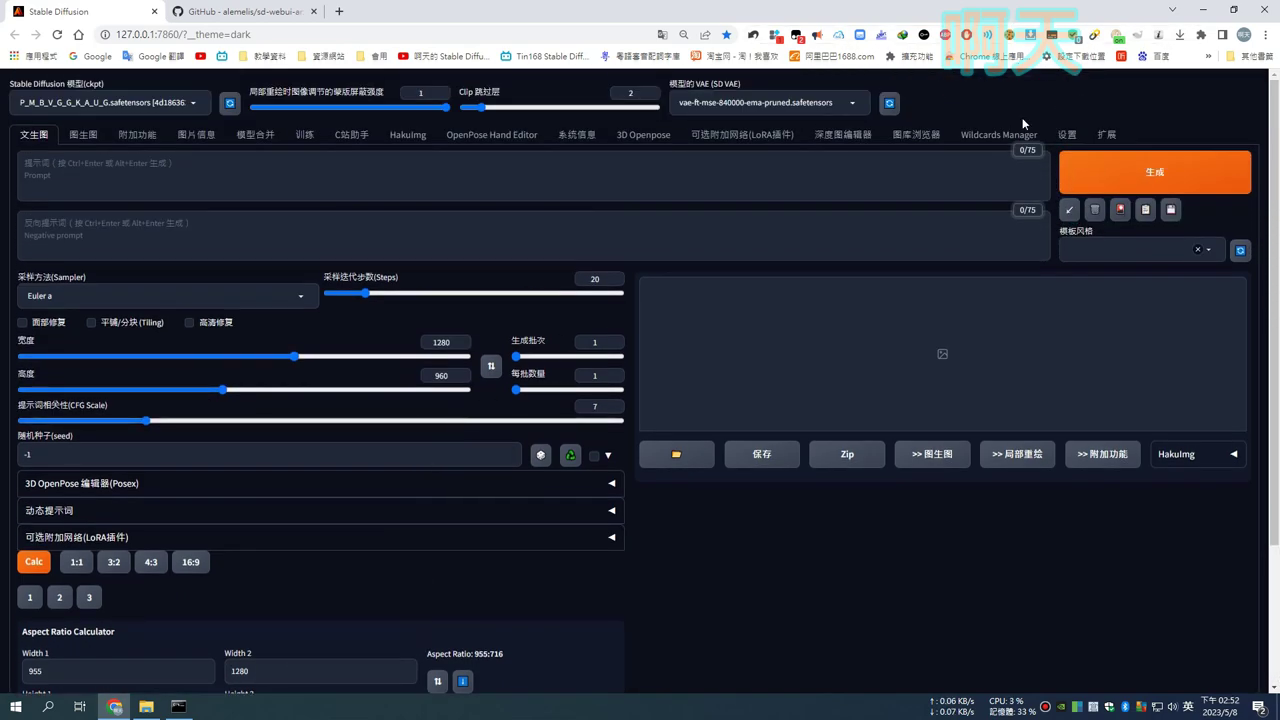
pyautogui.click(1104, 136)
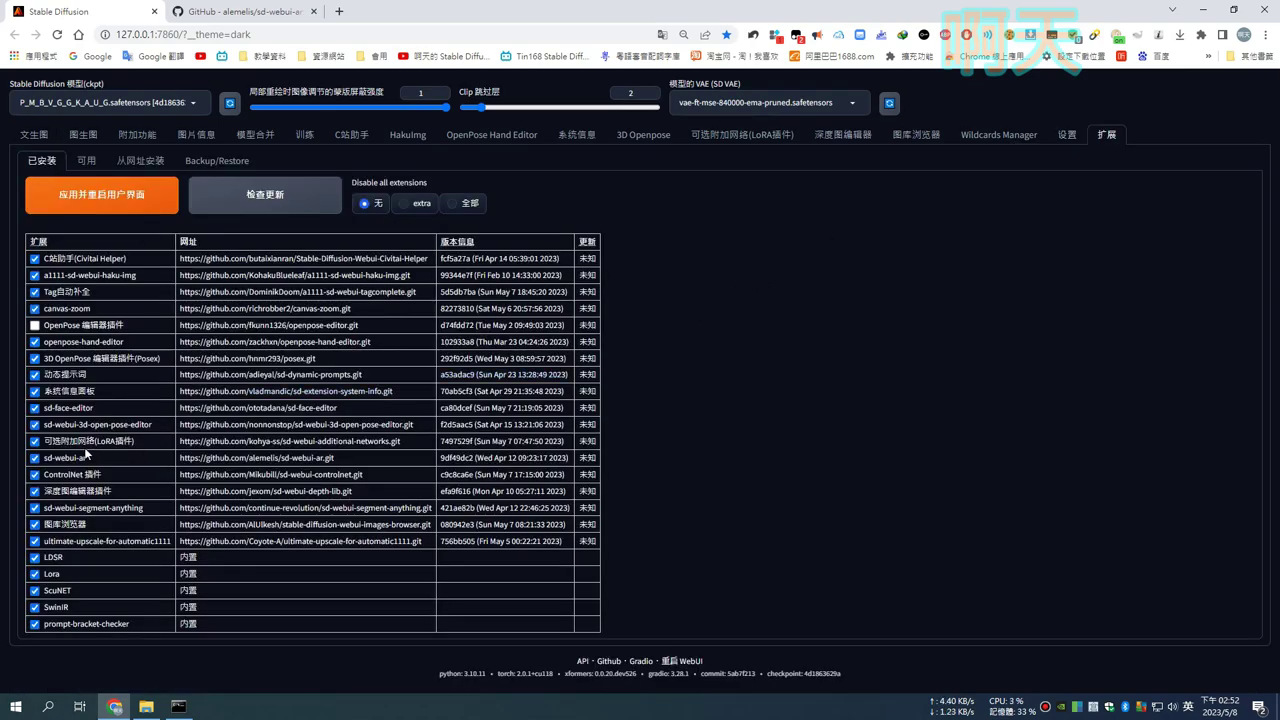
pyautogui.click(146, 706)
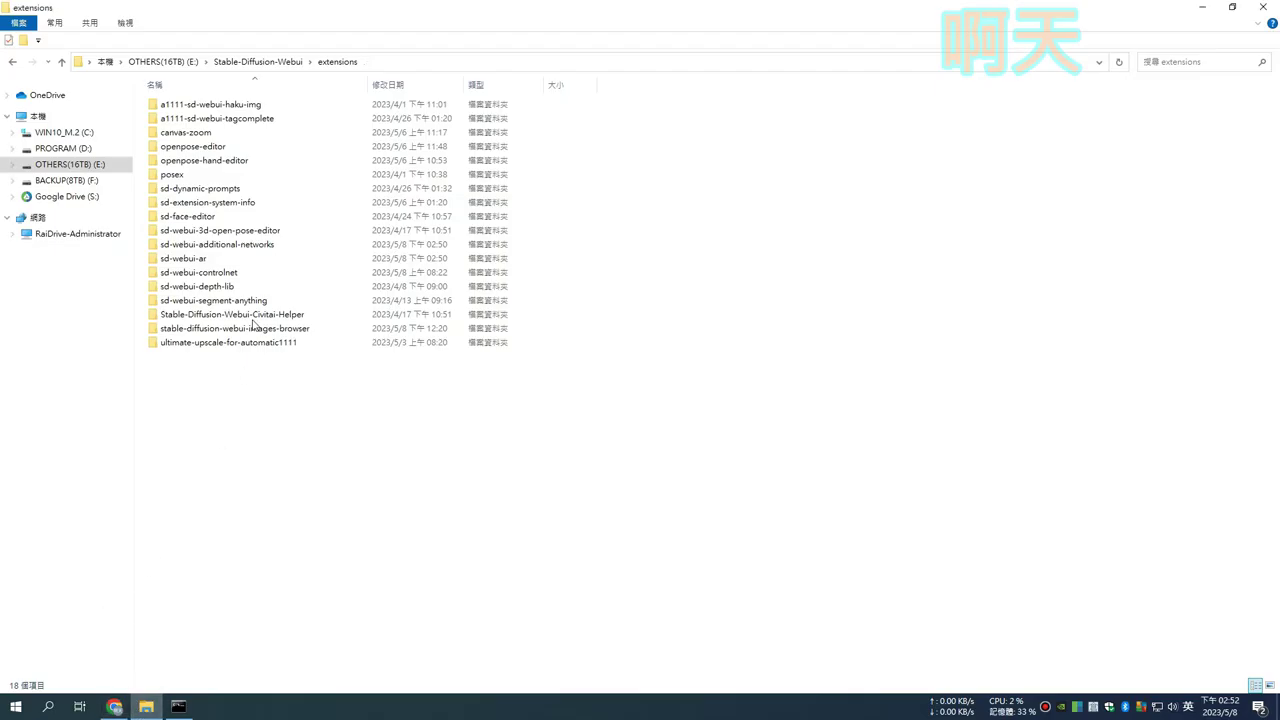
pyautogui.rightClick(219, 409)
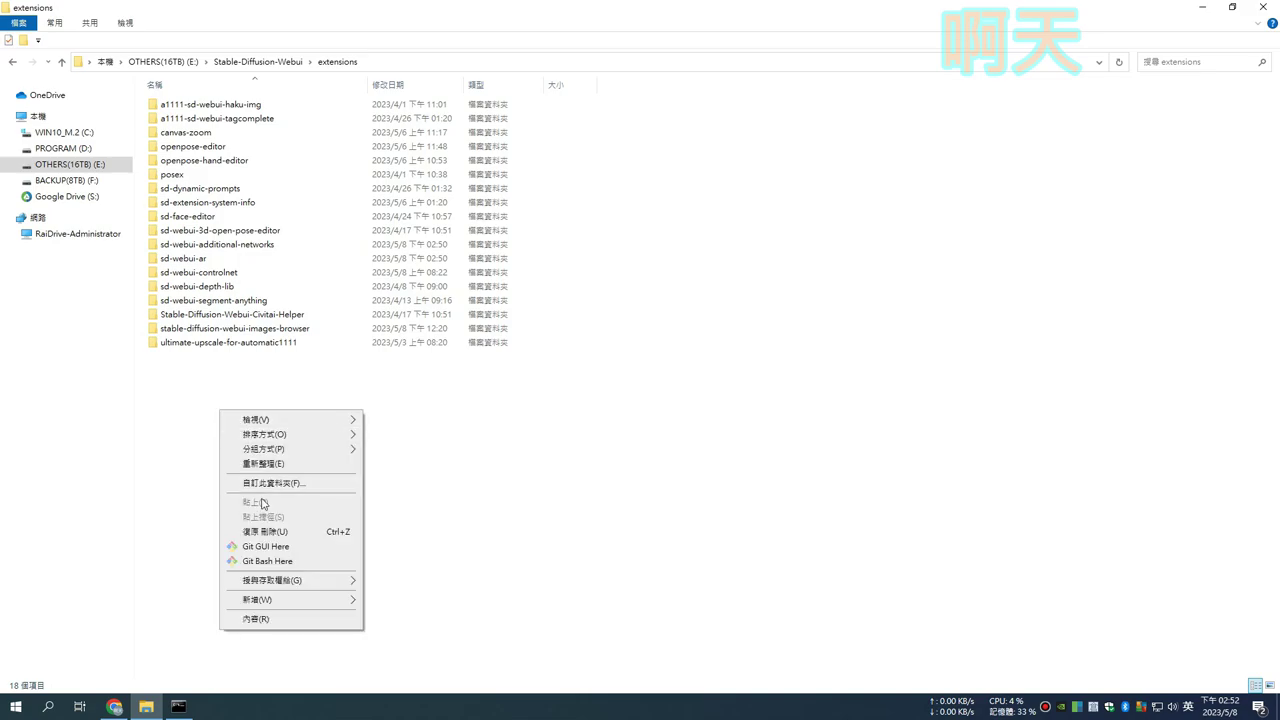
pyautogui.click(262, 468)
pyautogui.click(199, 260)
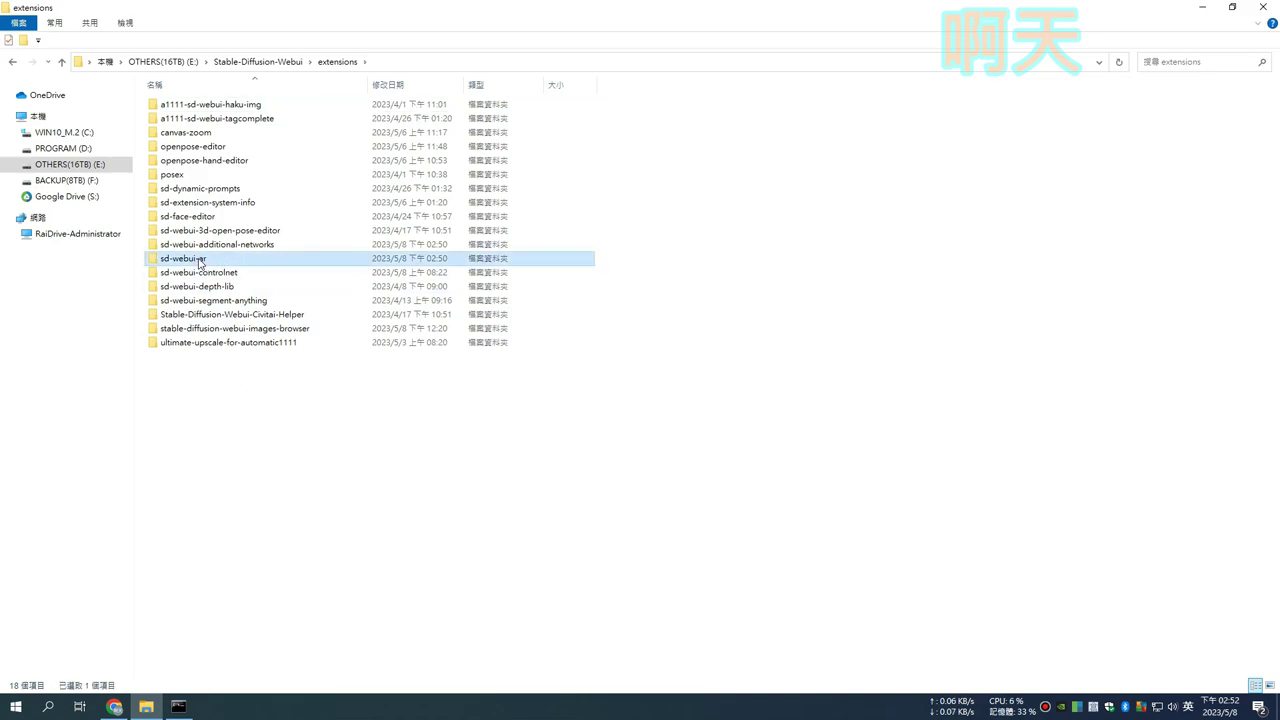
pyautogui.rightClick(199, 262)
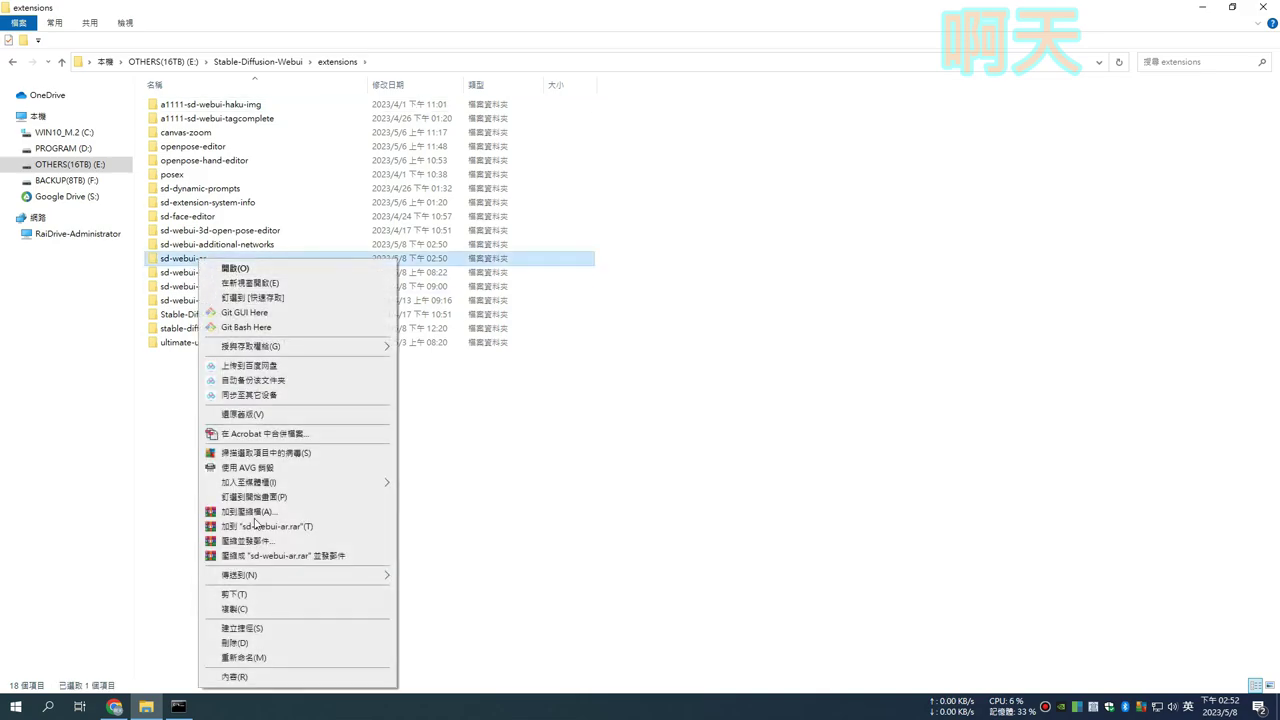
pyautogui.click(240, 646)
pyautogui.click(114, 706)
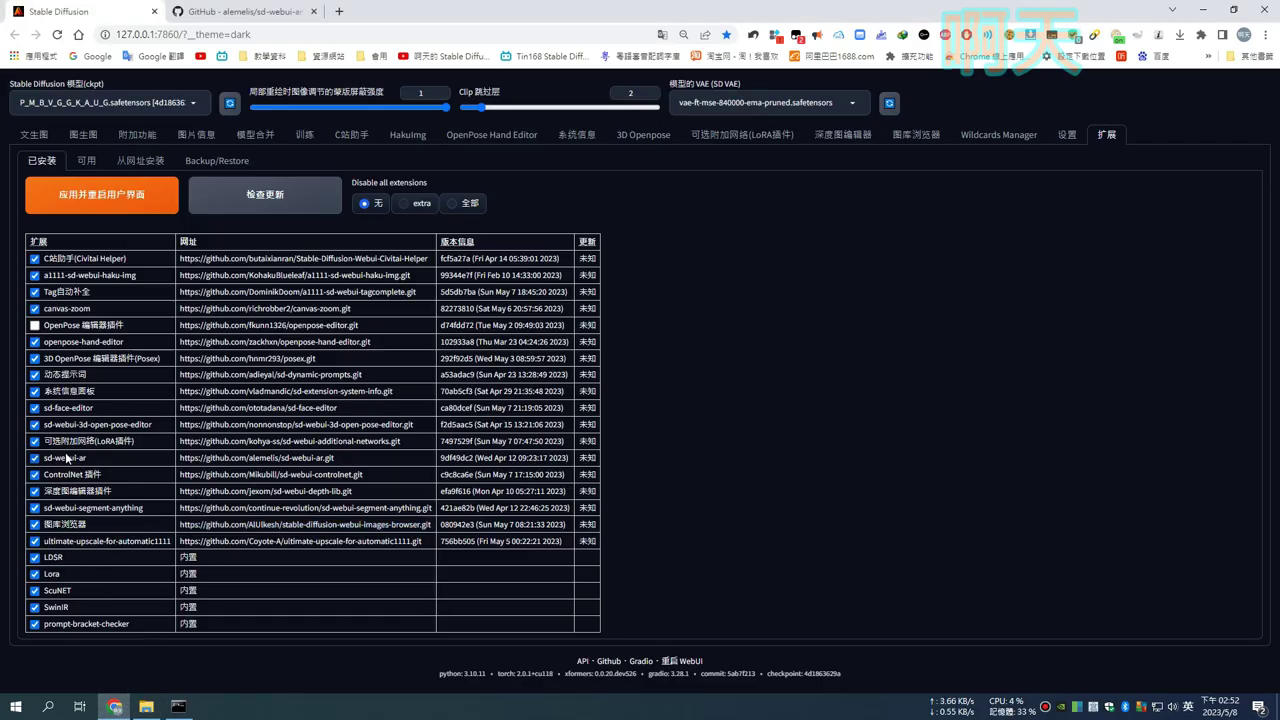
# Step: Apply and restart the WebUI, review the installed extensions list and switch to the sd-webui-ar GitHub page
pyautogui.click(111, 206)
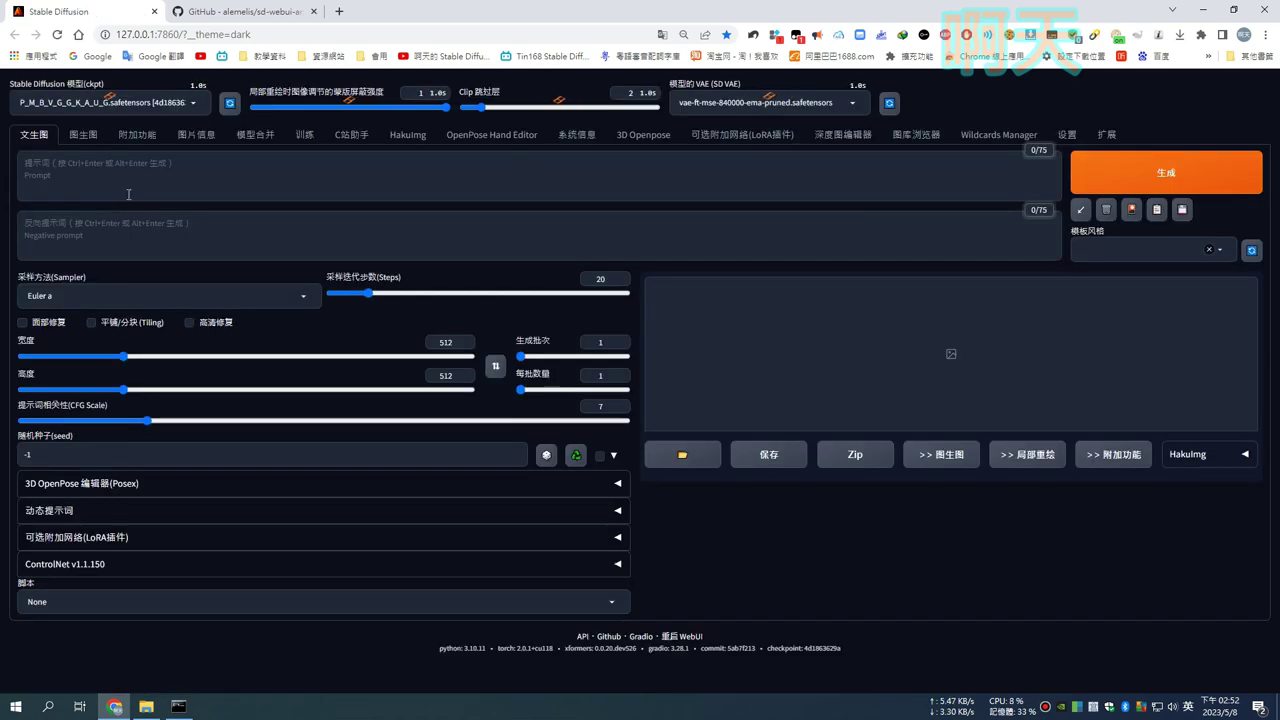
pyautogui.click(1106, 134)
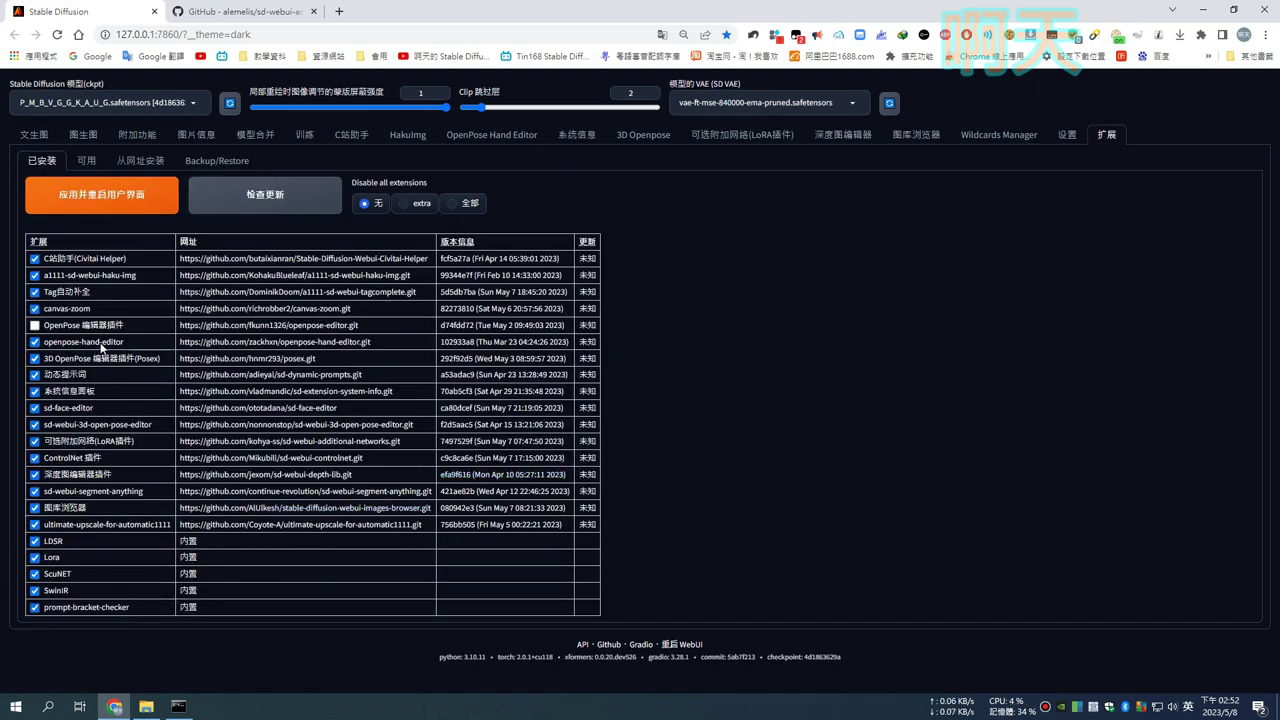
pyautogui.click(256, 11)
pyautogui.click(295, 34)
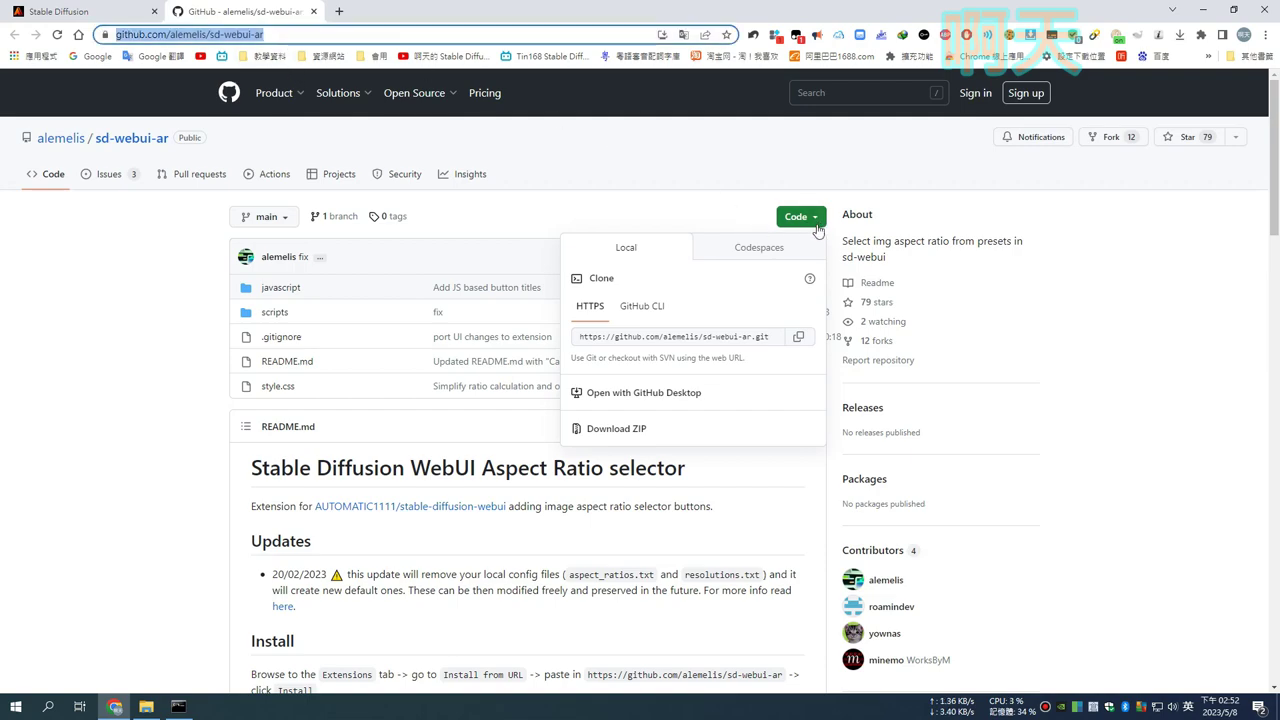
pyautogui.click(766, 336)
pyautogui.click(308, 34)
pyautogui.click(334, 37)
pyautogui.write('.f')
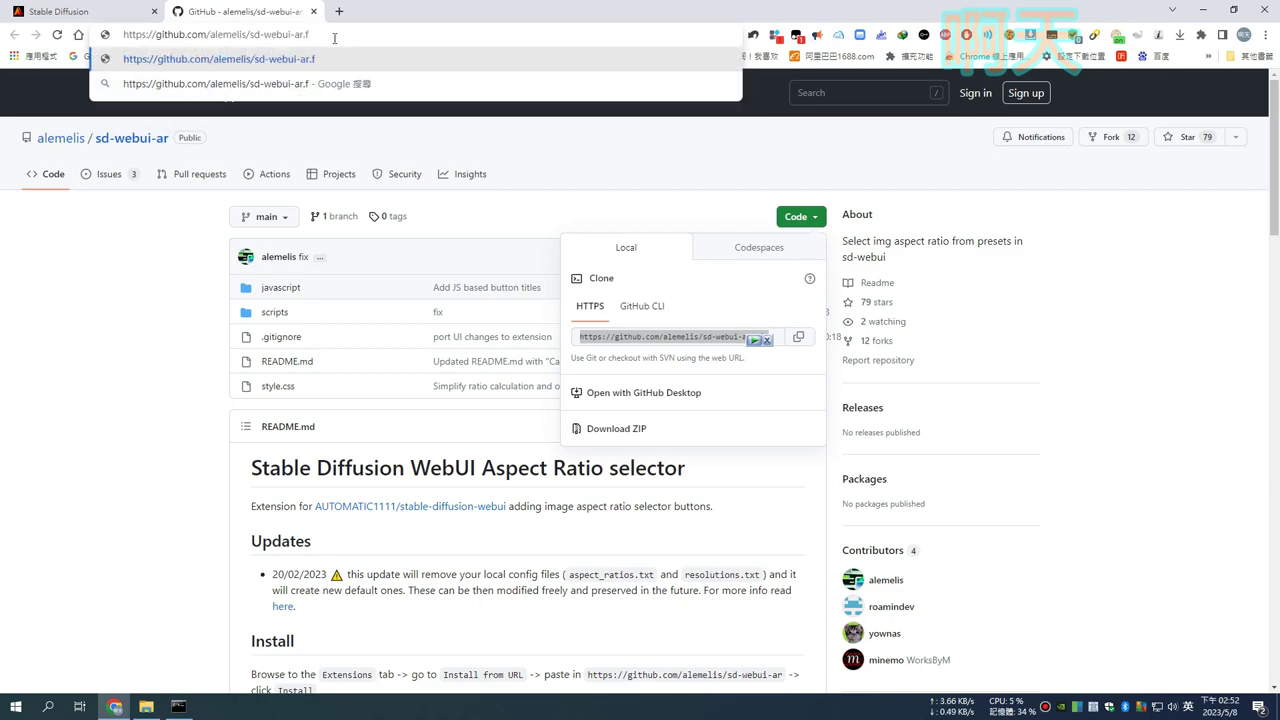
pyautogui.press('BackSpace')
pyautogui.write('git')
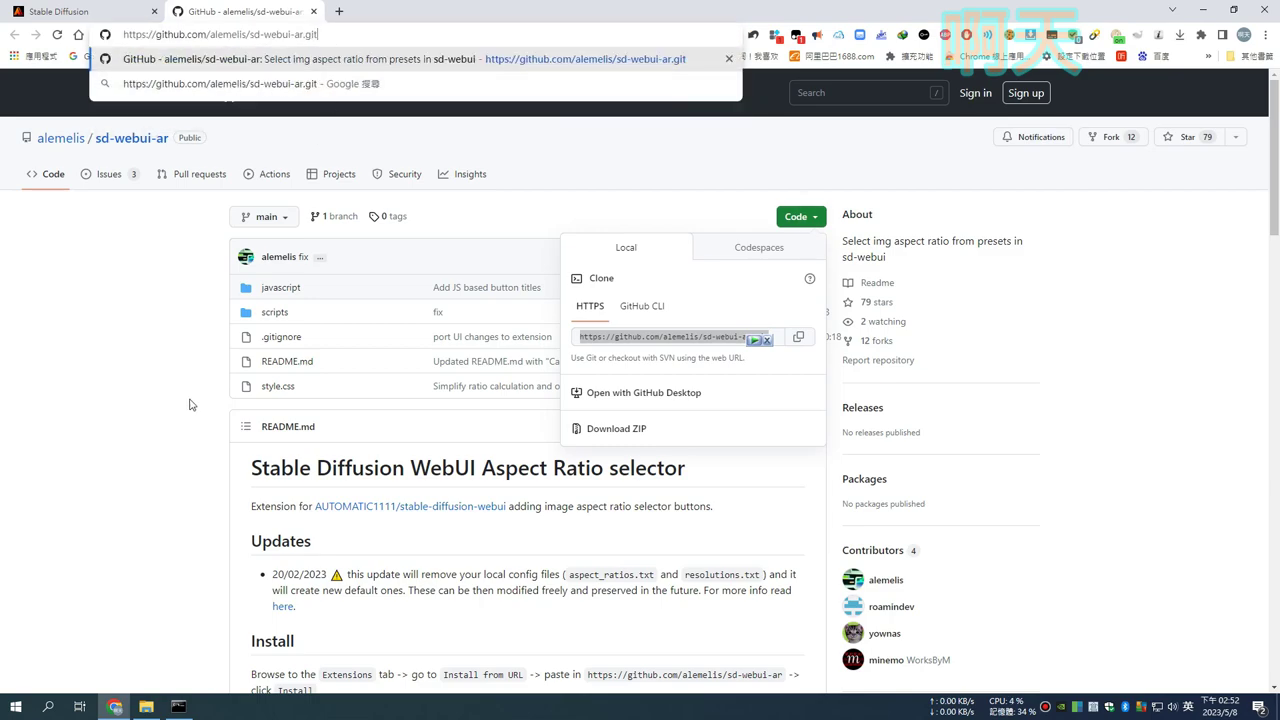
pyautogui.click(797, 338)
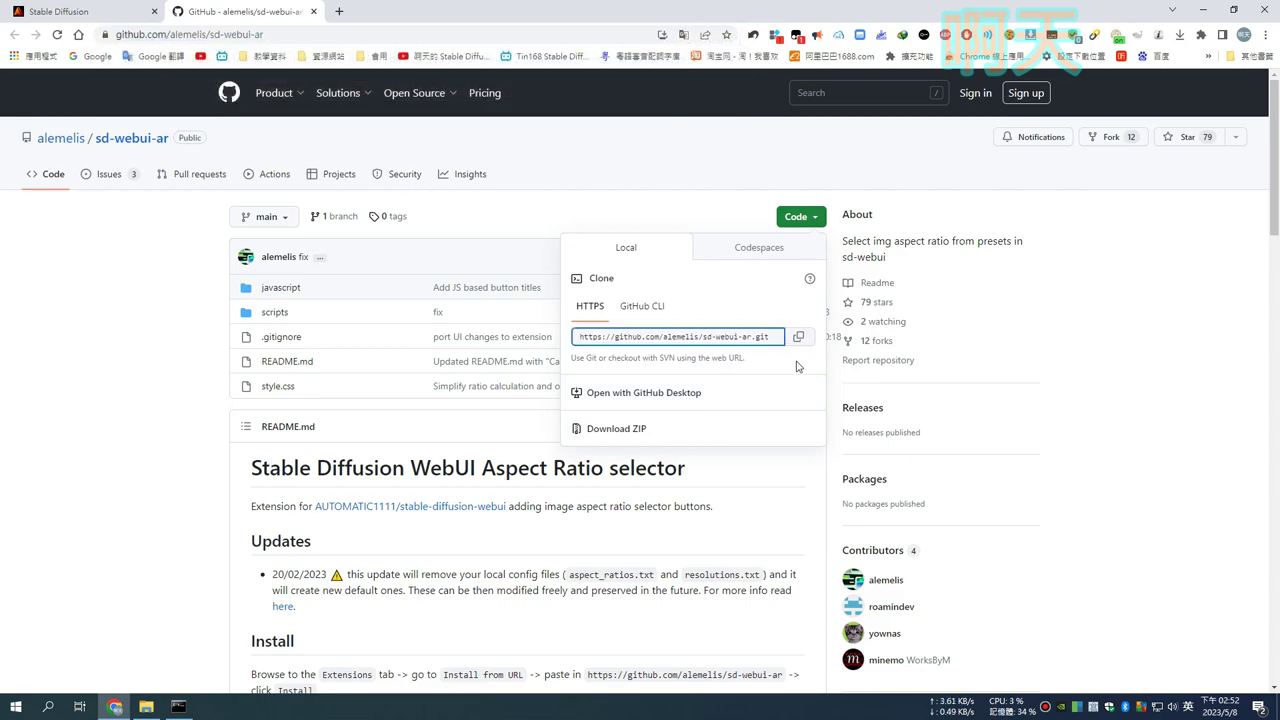
pyautogui.click(319, 35)
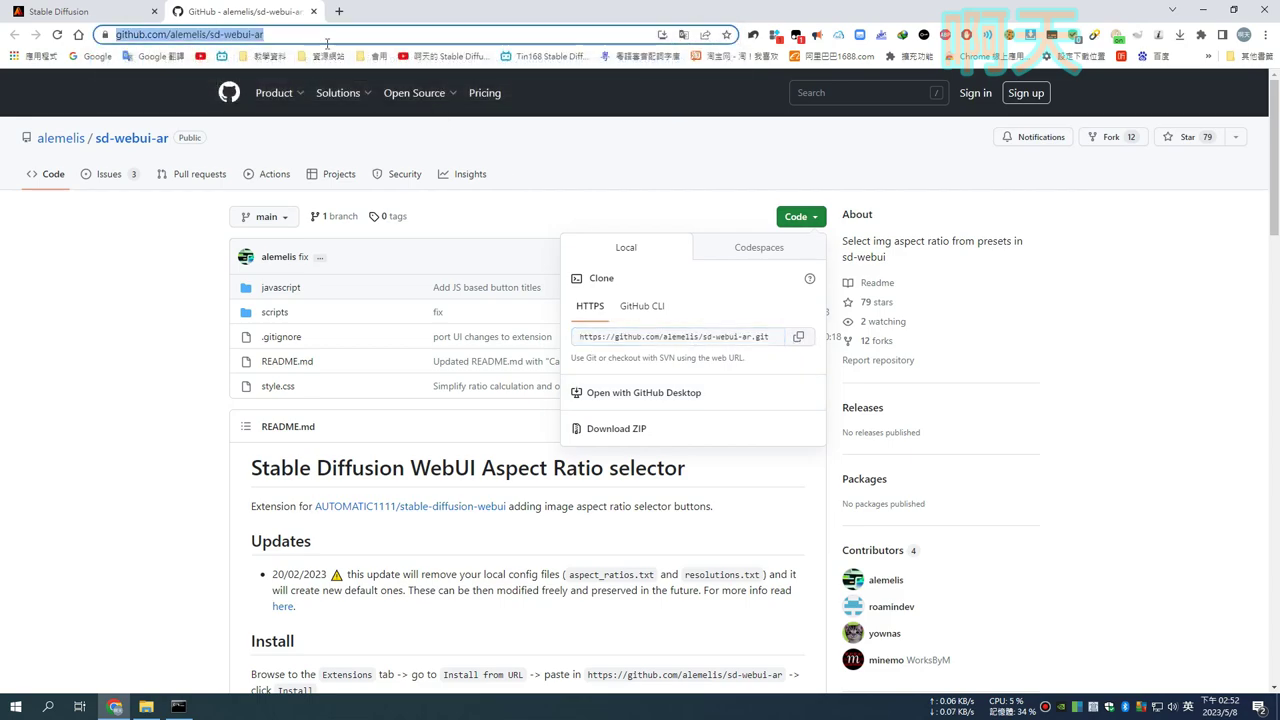
pyautogui.click(801, 337)
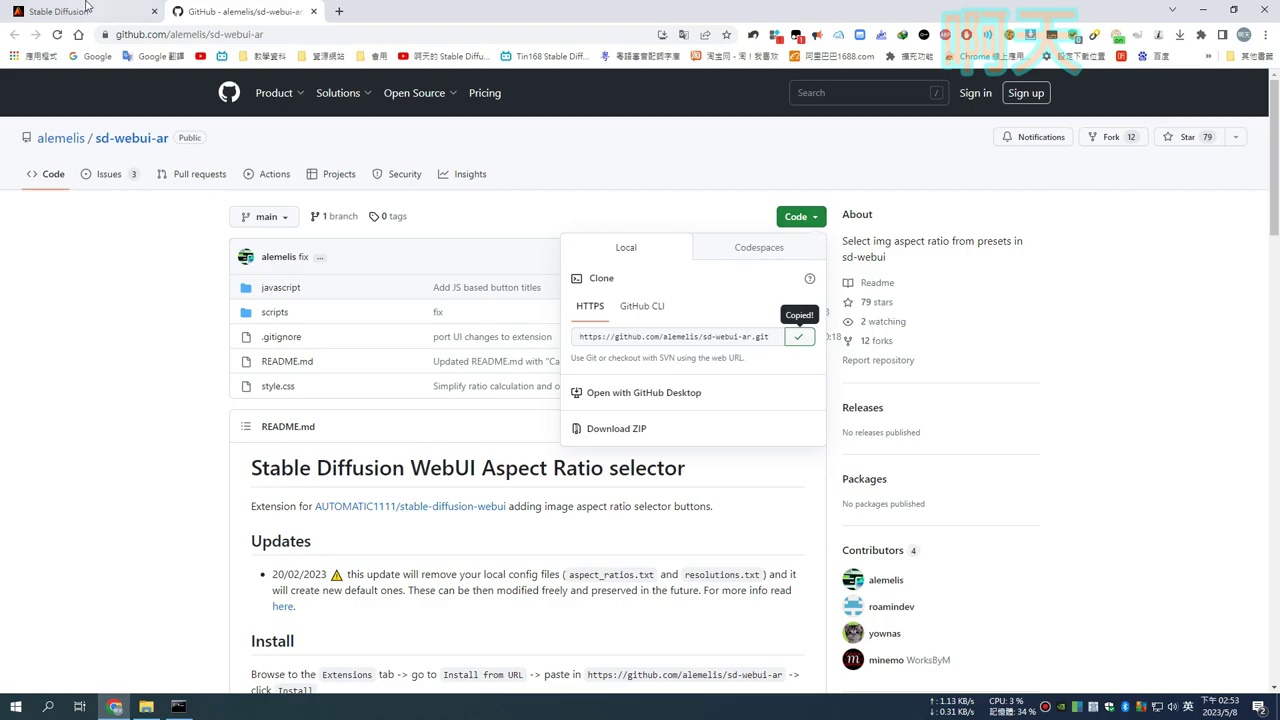
# Step: Switch to File Explorer and open a command prompt in the E:\Stable-Diffusion-Webui\extensions folder
pyautogui.click(86, 8)
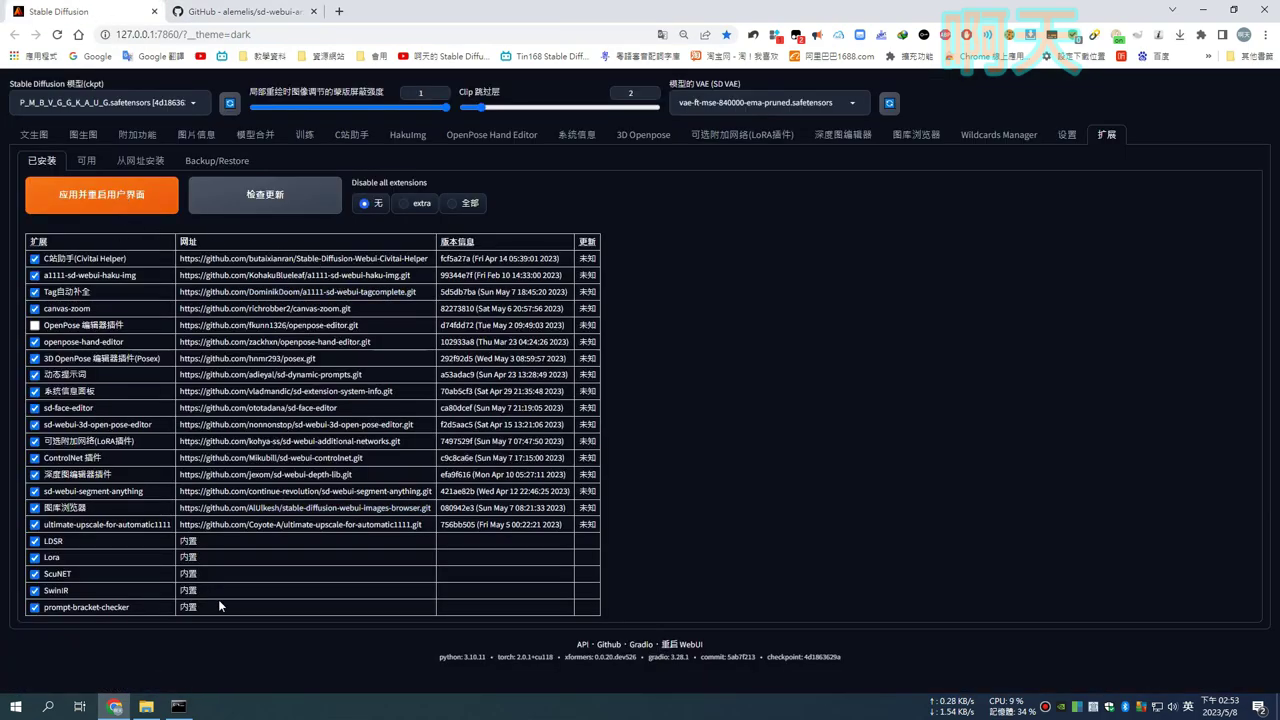
pyautogui.click(146, 706)
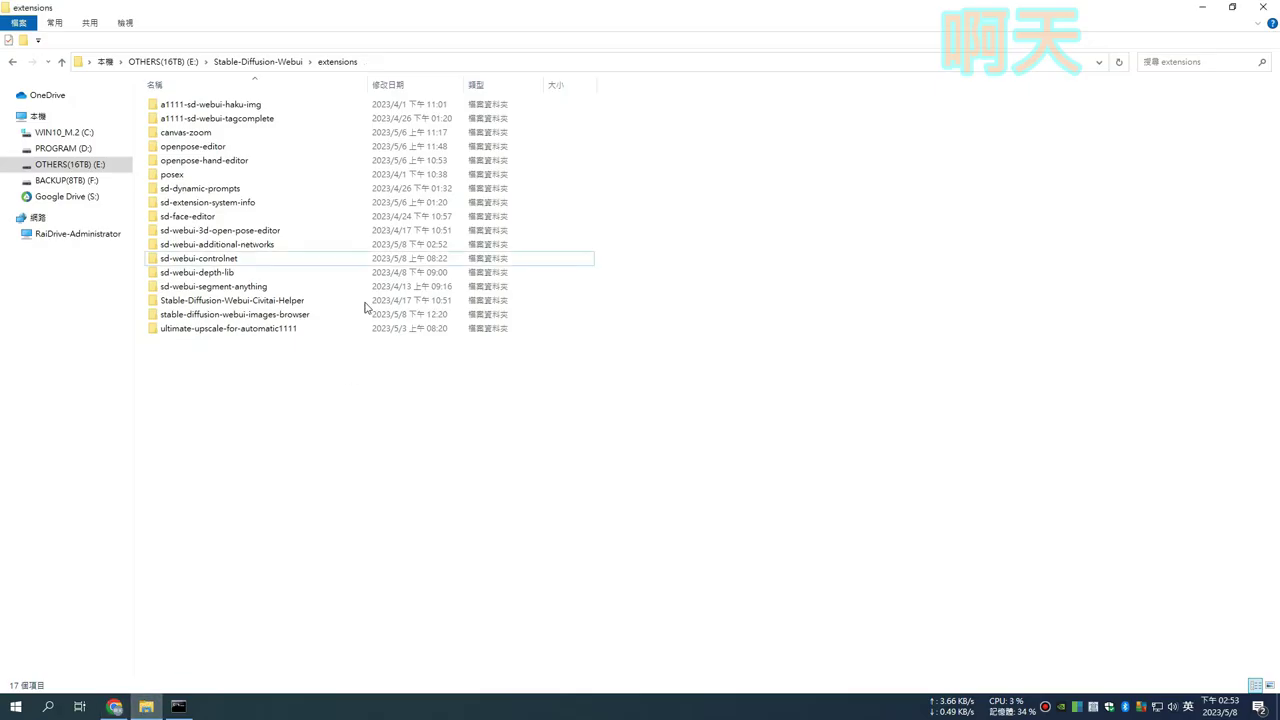
pyautogui.click(394, 63)
pyautogui.click(293, 61)
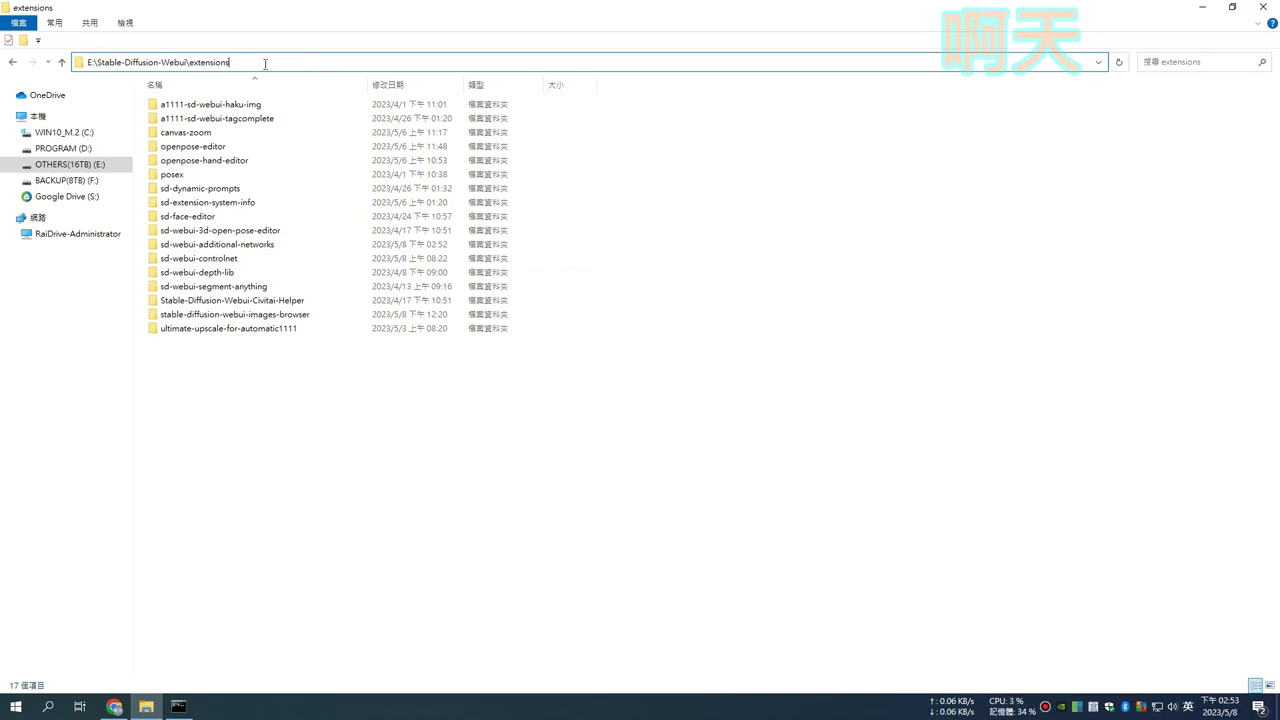
pyautogui.hotkey('ctrl', 'a')
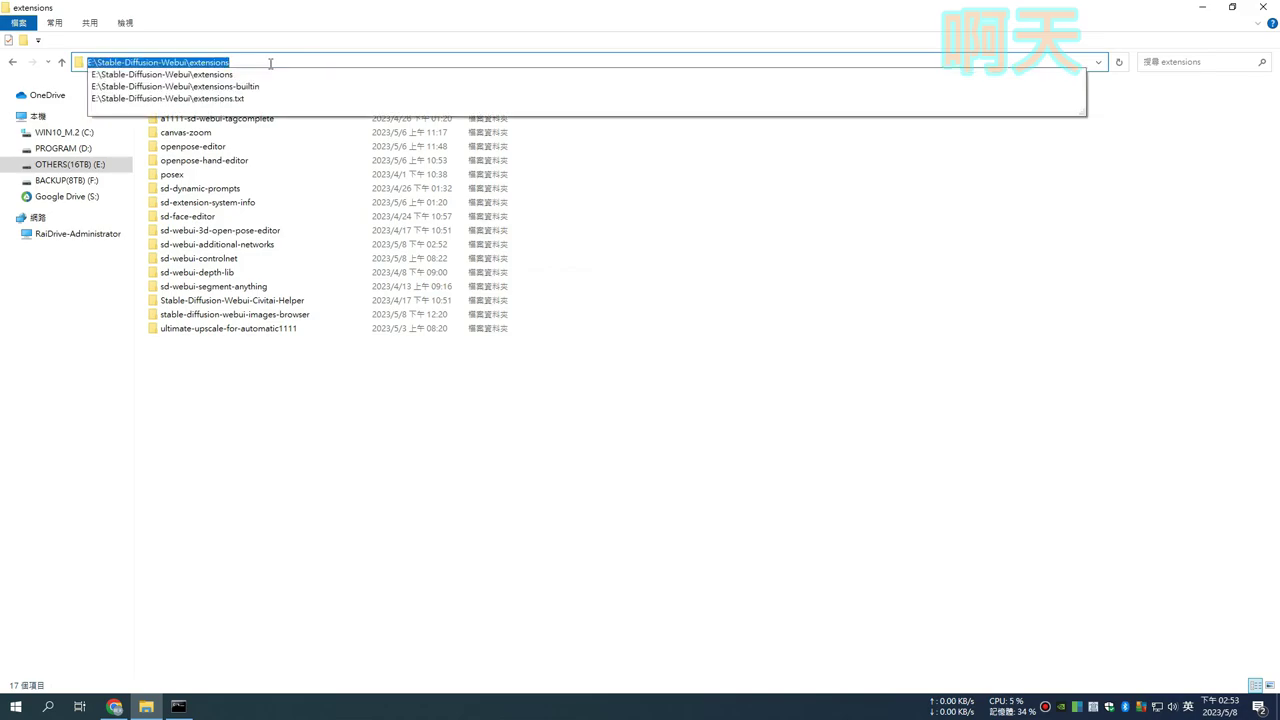
pyautogui.write('cmd')
pyautogui.press('Return')
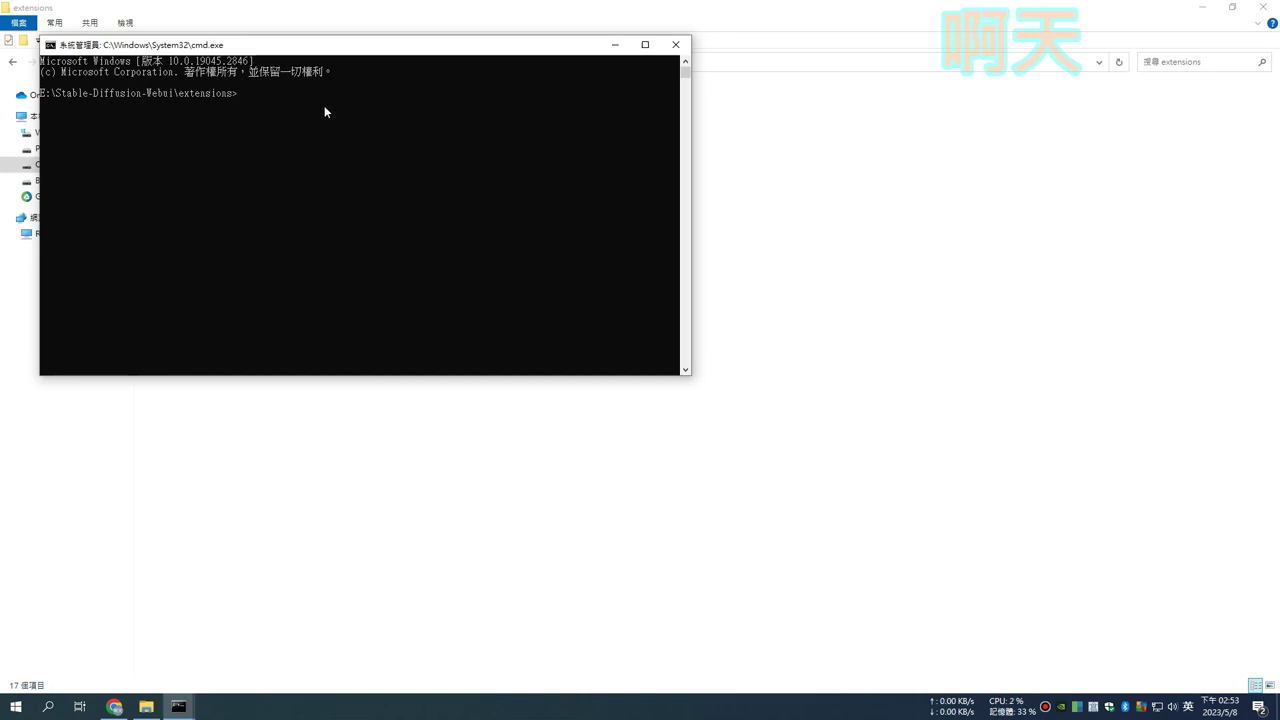
pyautogui.write('git clone')
pyautogui.hotkey('ctrl', 'v')
pyautogui.press('Return')
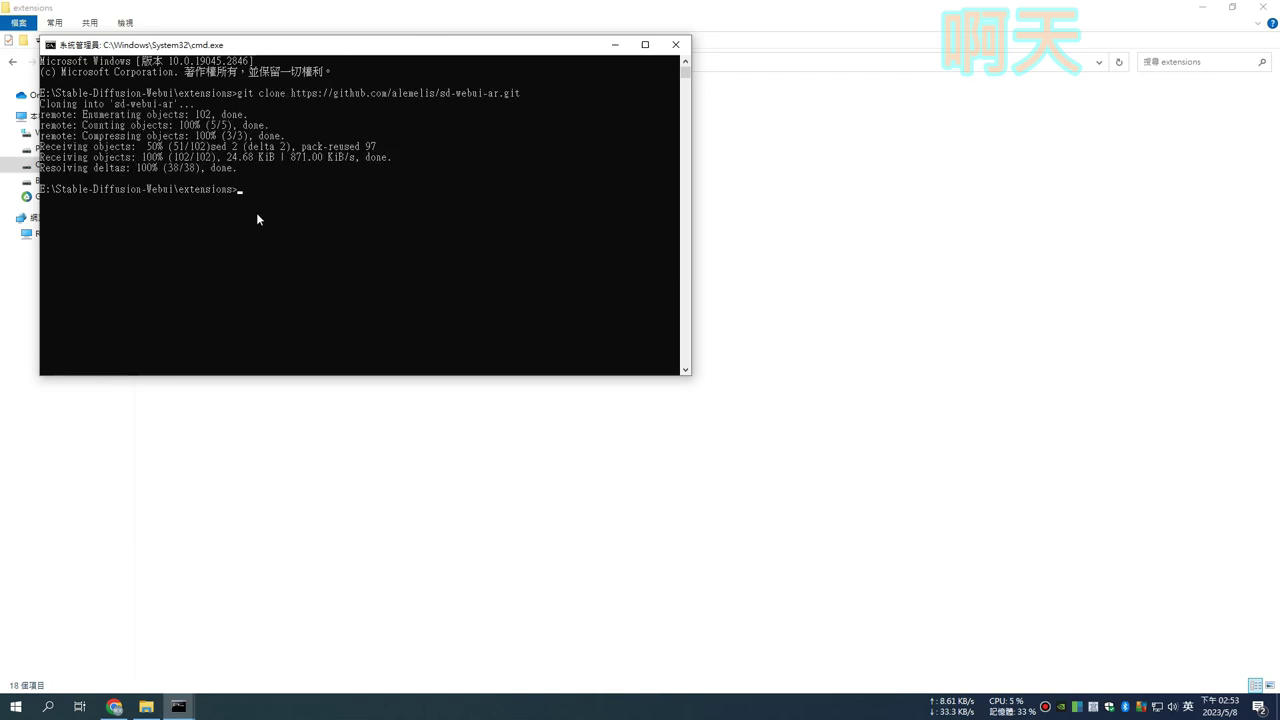
pyautogui.click(943, 434)
pyautogui.click(184, 260)
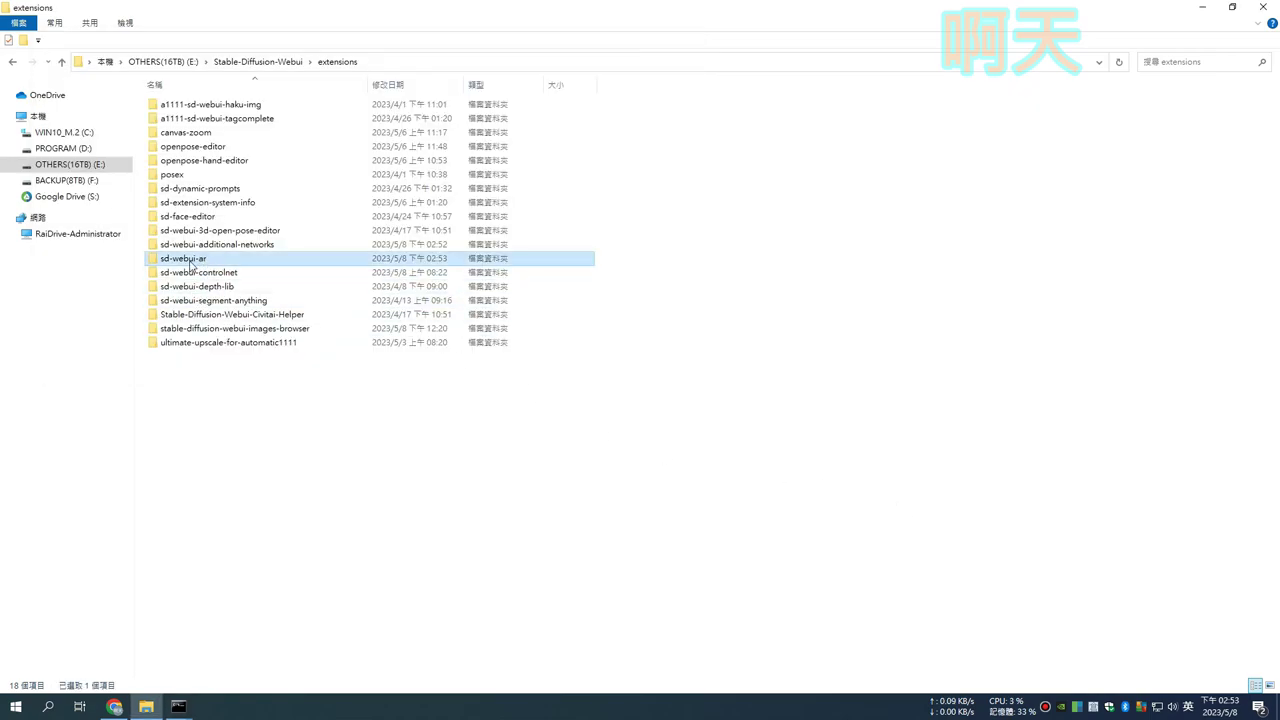
# Step: Return to the browser, apply and restart the WebUI, reload the page and show the installed extensions list
pyautogui.click(118, 705)
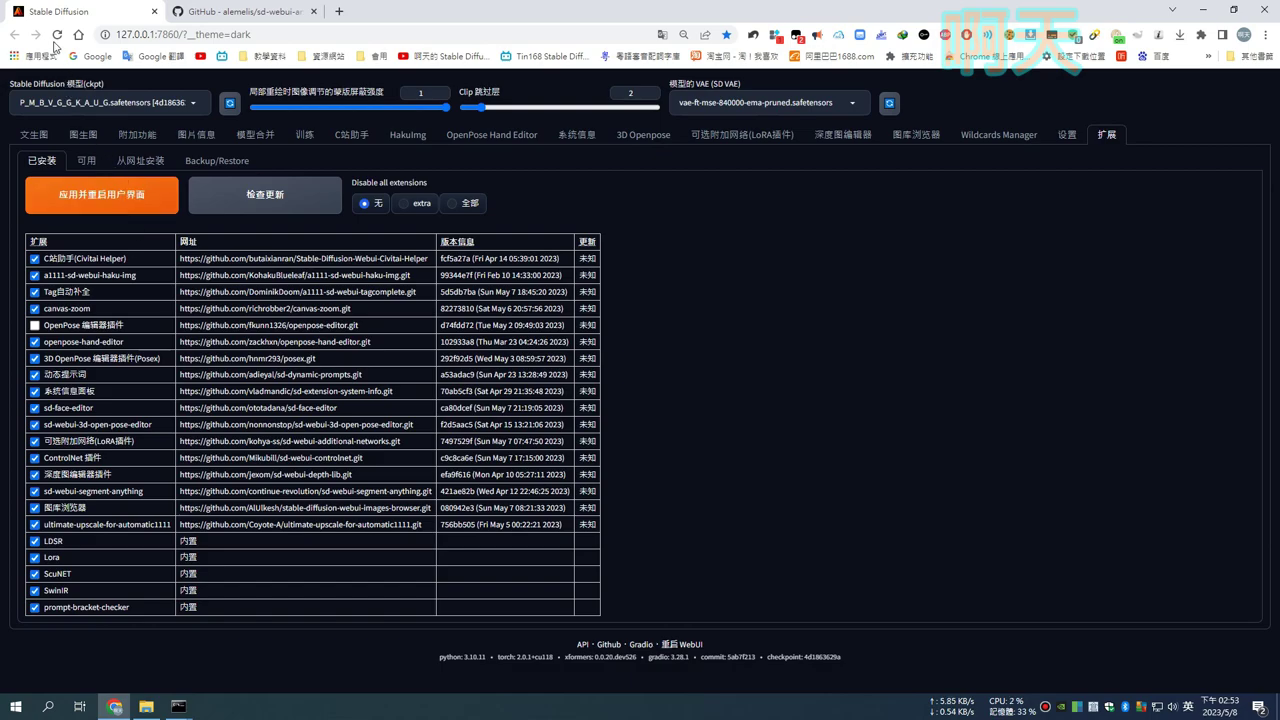
pyautogui.click(85, 194)
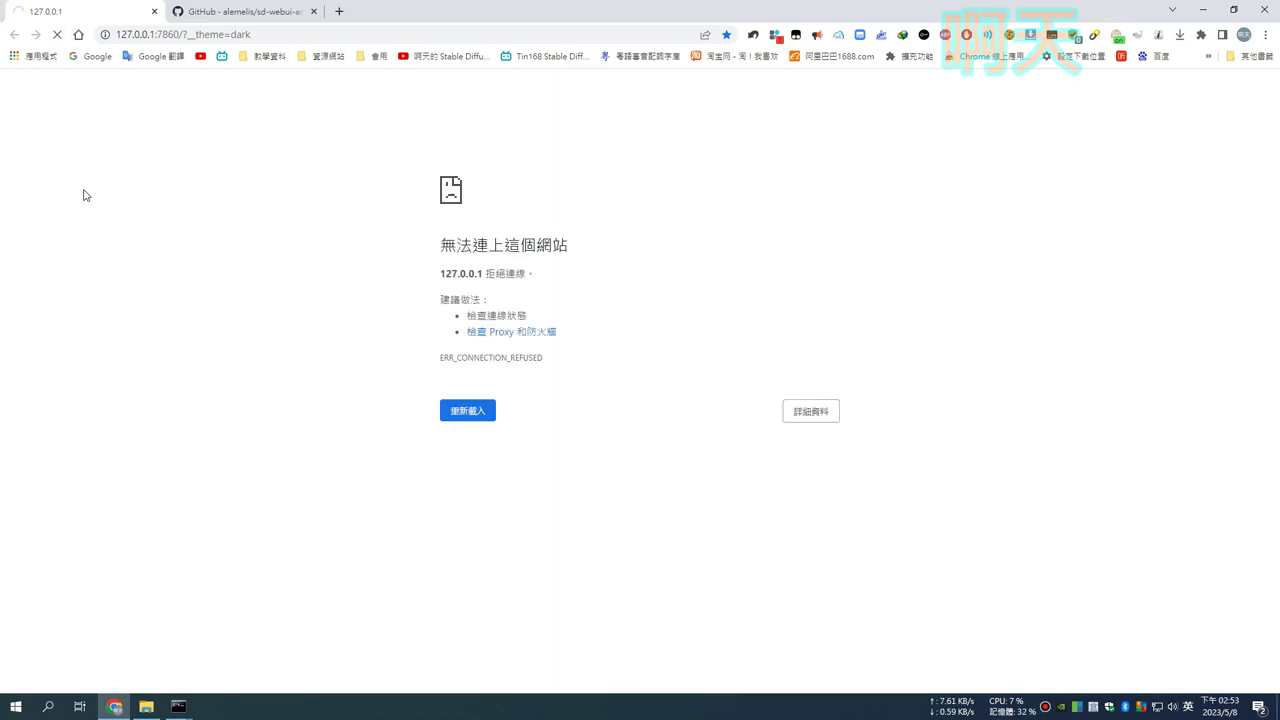
pyautogui.press('F5')
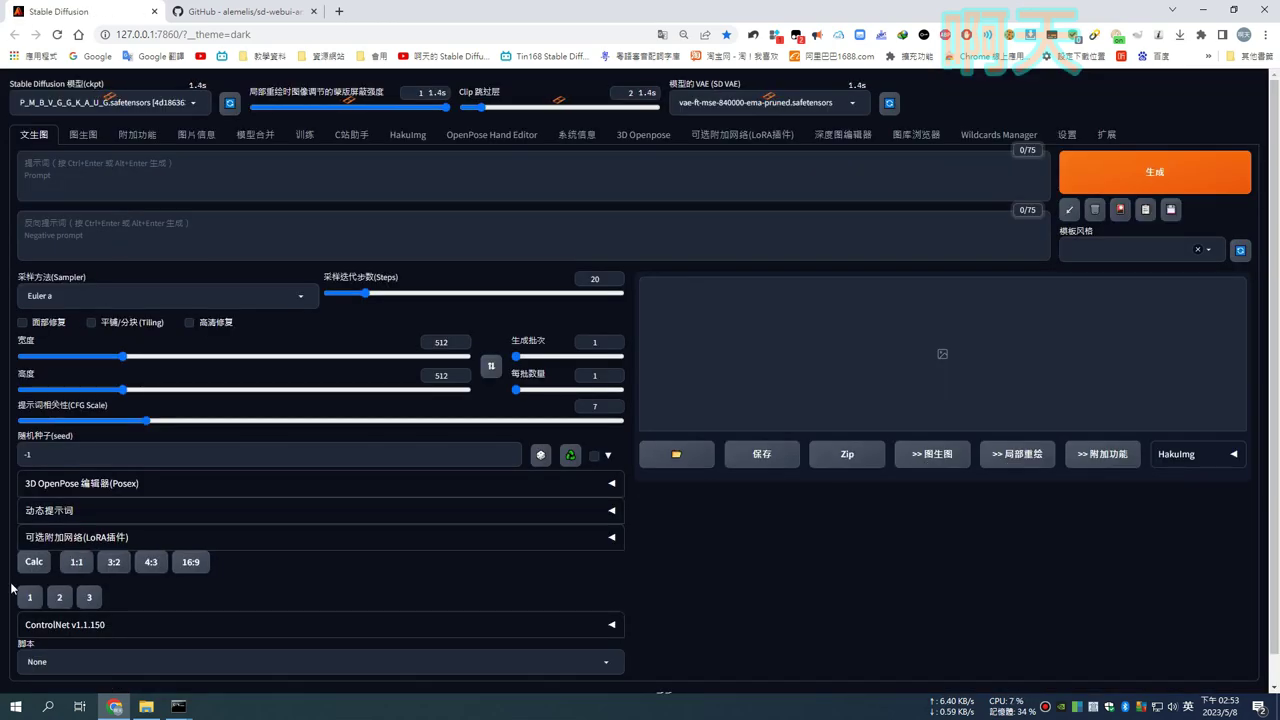
pyautogui.click(1104, 137)
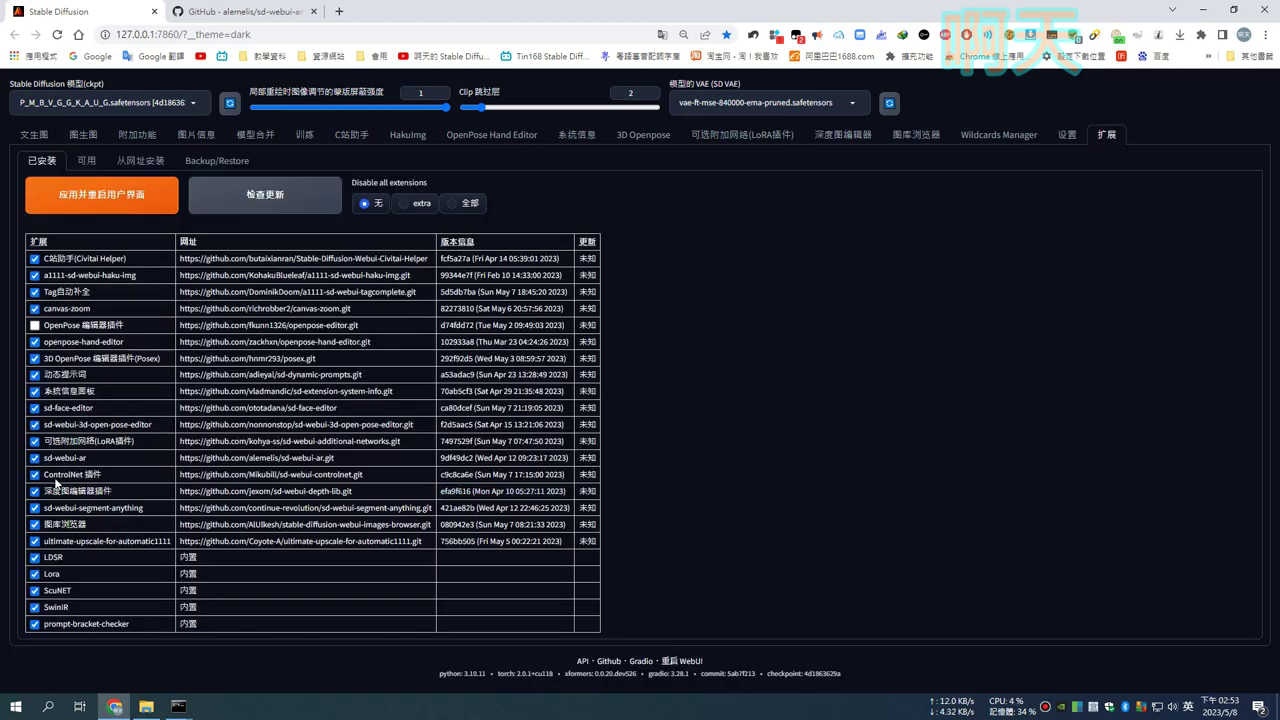
# Step: Delete the sd-webui-ar folder from the extensions folder in File Explorer, return to the browser and restart the WebUI
pyautogui.click(146, 706)
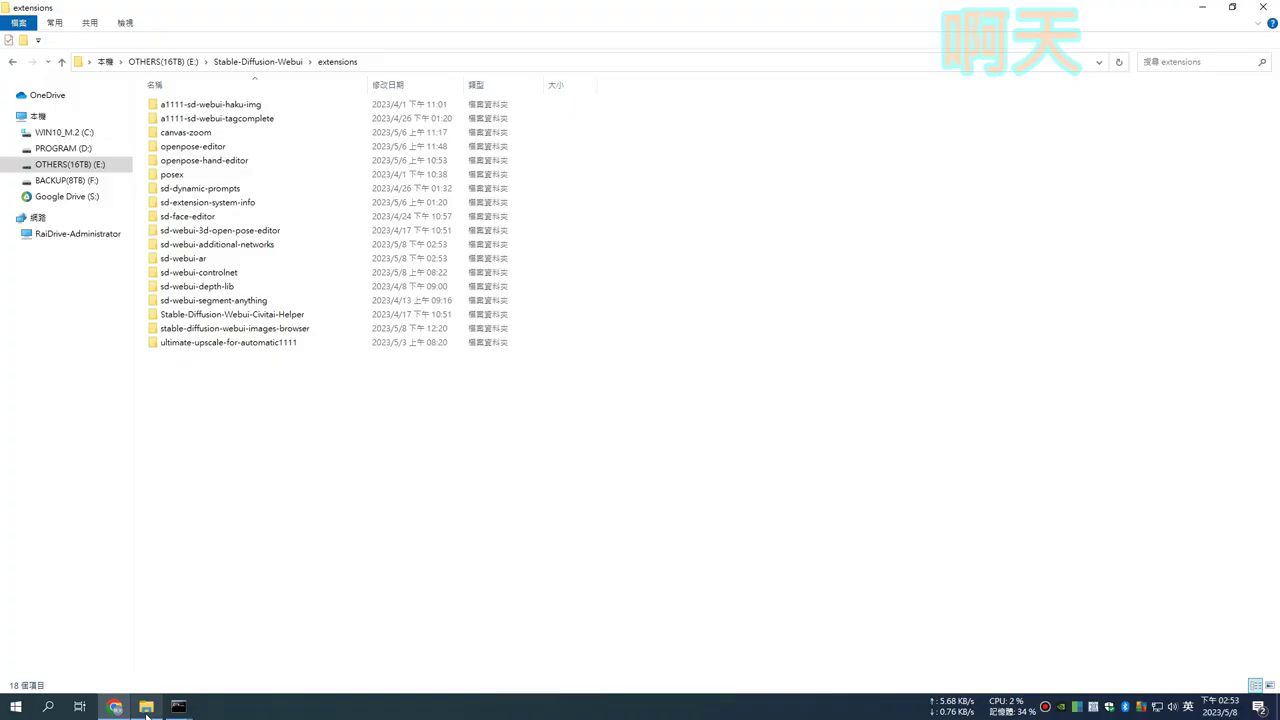
pyautogui.click(198, 262)
pyautogui.press('Delete')
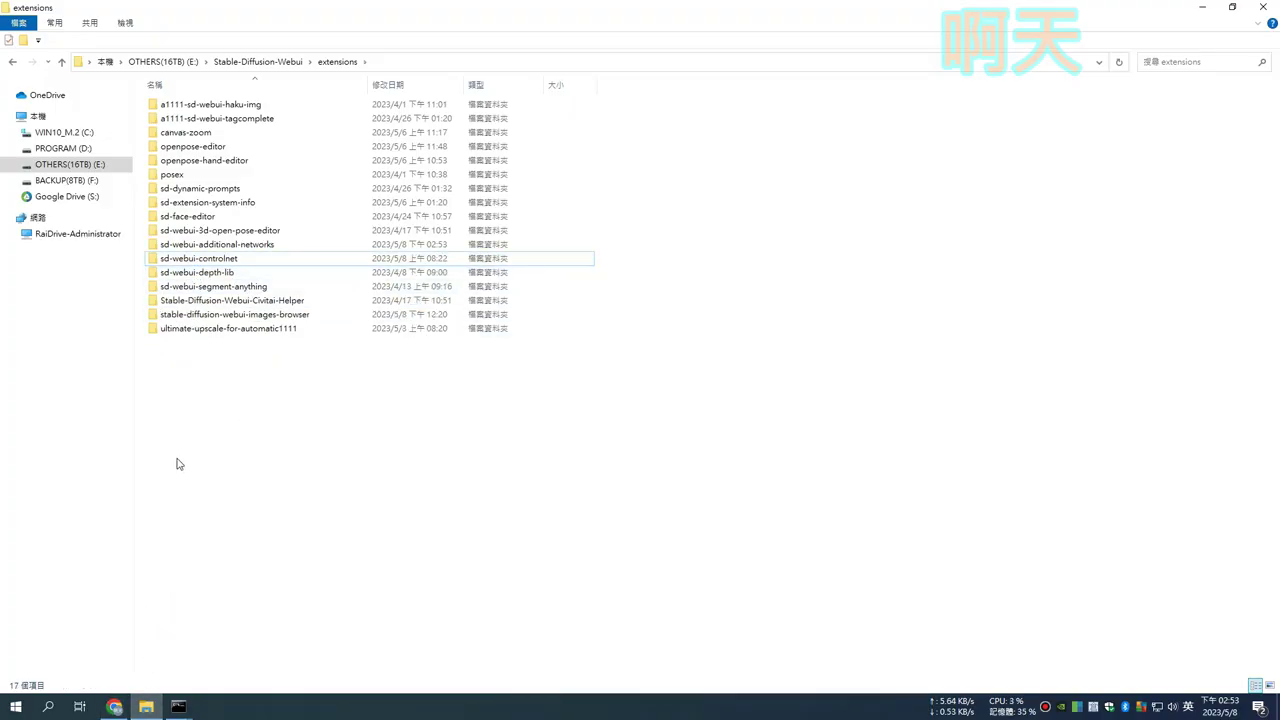
pyautogui.click(112, 707)
pyautogui.click(100, 192)
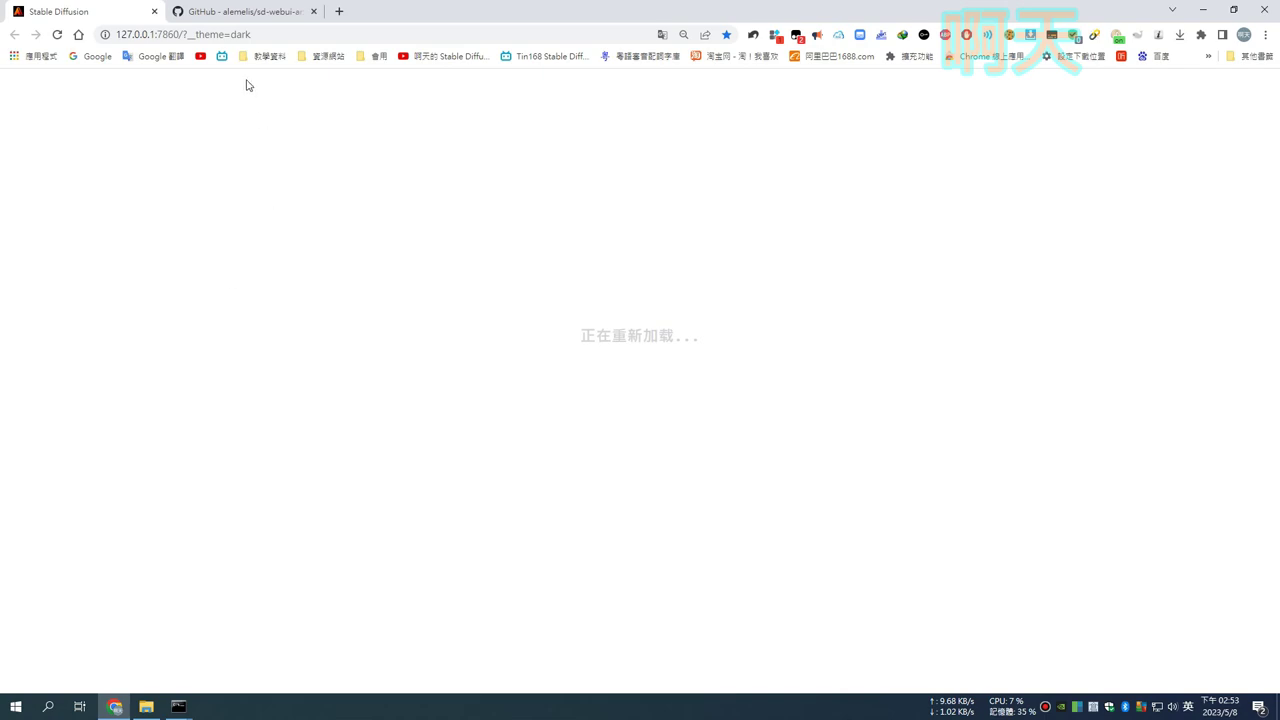
# Step: Download the sd-webui-ar repository from GitHub as sd-webui-ar-main.zip into E:\Stable-Diffusion-Webui\extensions
pyautogui.click(232, 11)
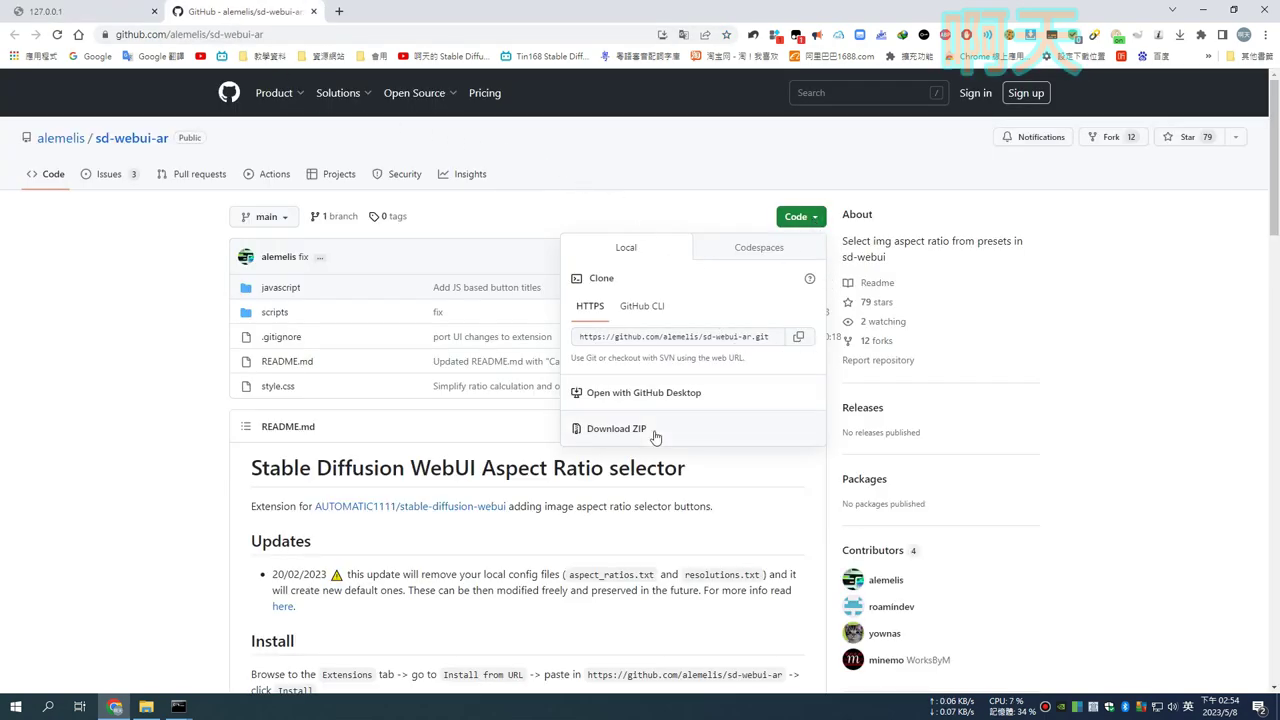
pyautogui.click(605, 430)
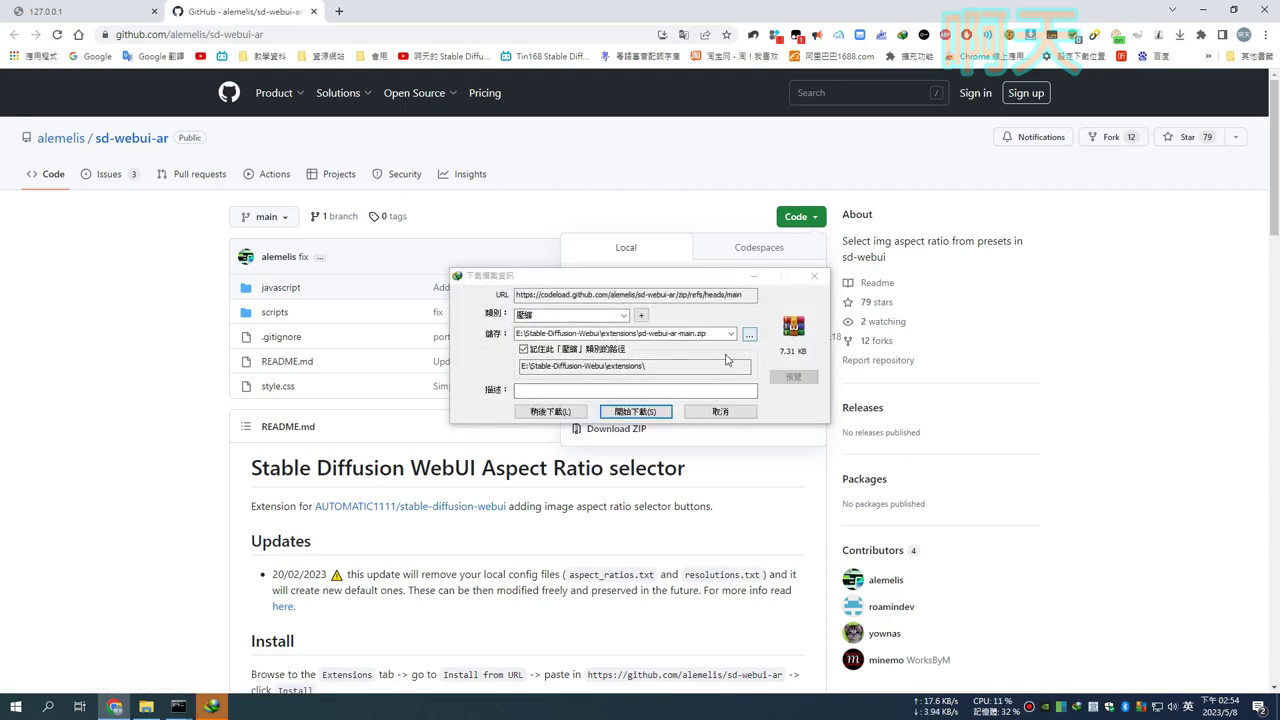
pyautogui.click(146, 707)
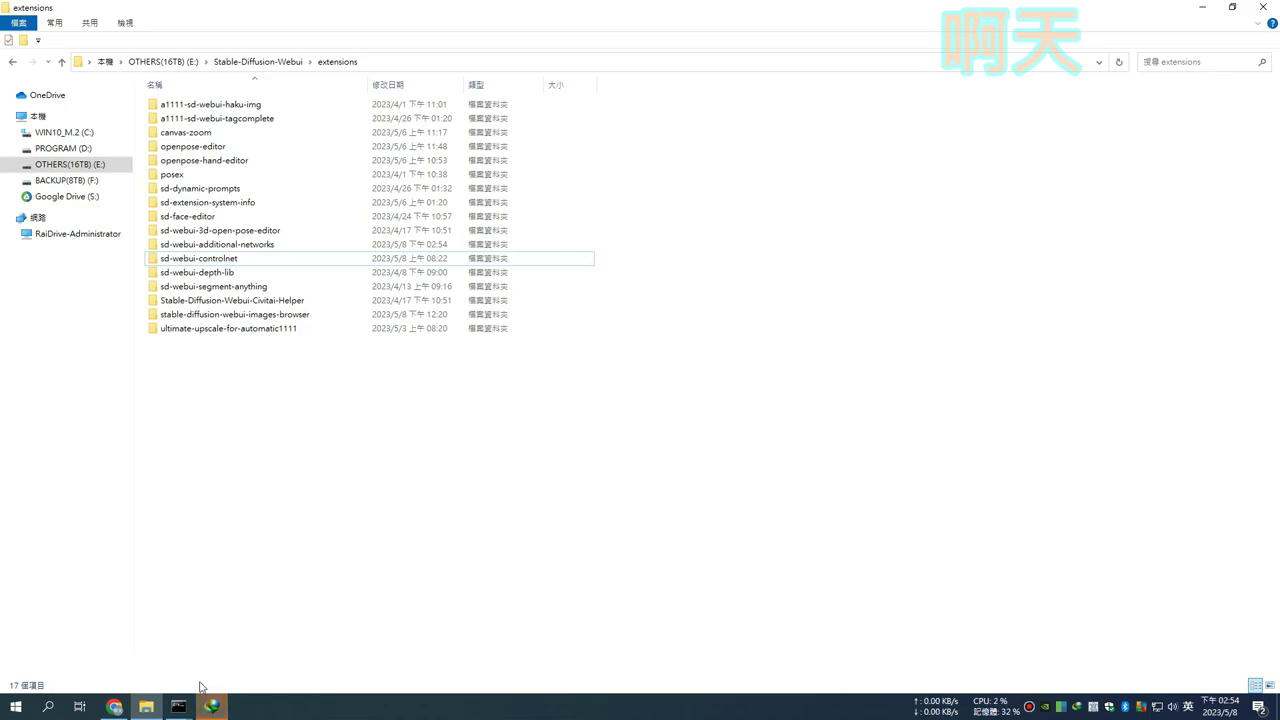
pyautogui.click(646, 414)
pyautogui.click(230, 341)
# Step: Return to the Stable Diffusion page in the browser and reload it
pyautogui.click(114, 707)
pyautogui.click(63, 15)
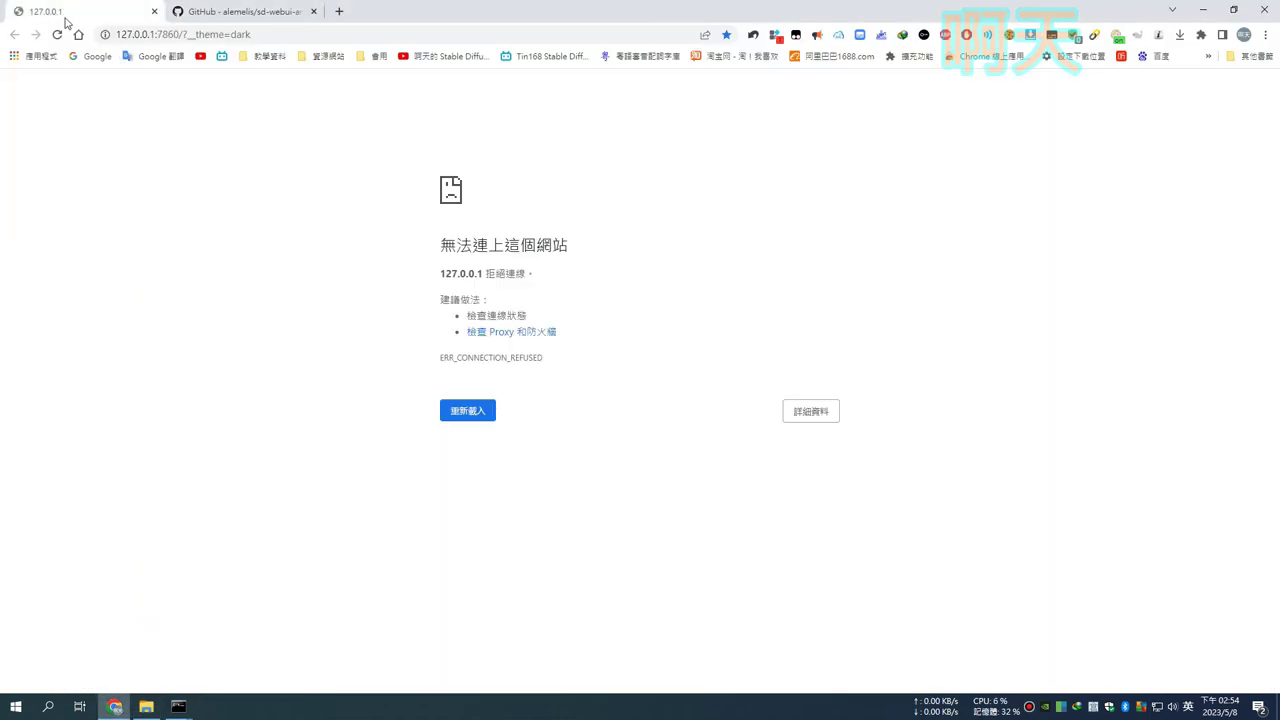
pyautogui.click(57, 34)
pyautogui.click(57, 35)
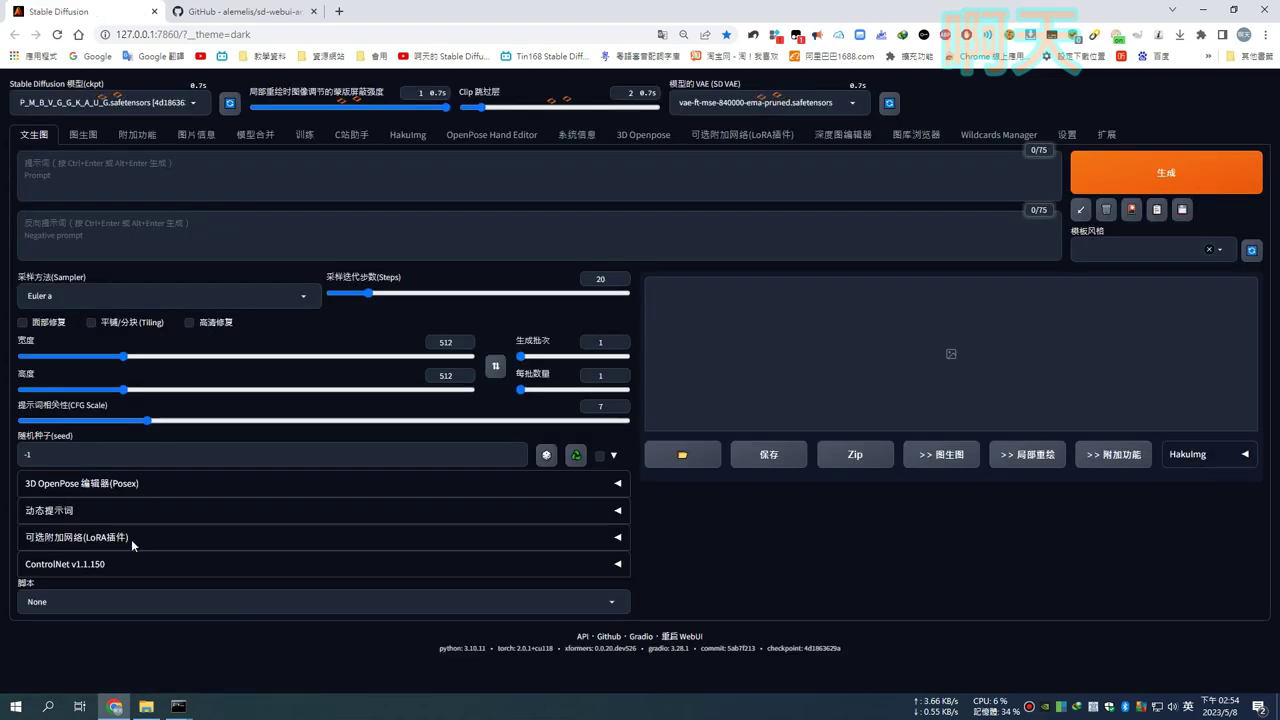
# Step: Open sd-webui-ar-main.zip in WinRAR and extract its sd-webui-ar-main folder directly into E:\Stable-Diffusion-Webui\extensions
pyautogui.click(146, 706)
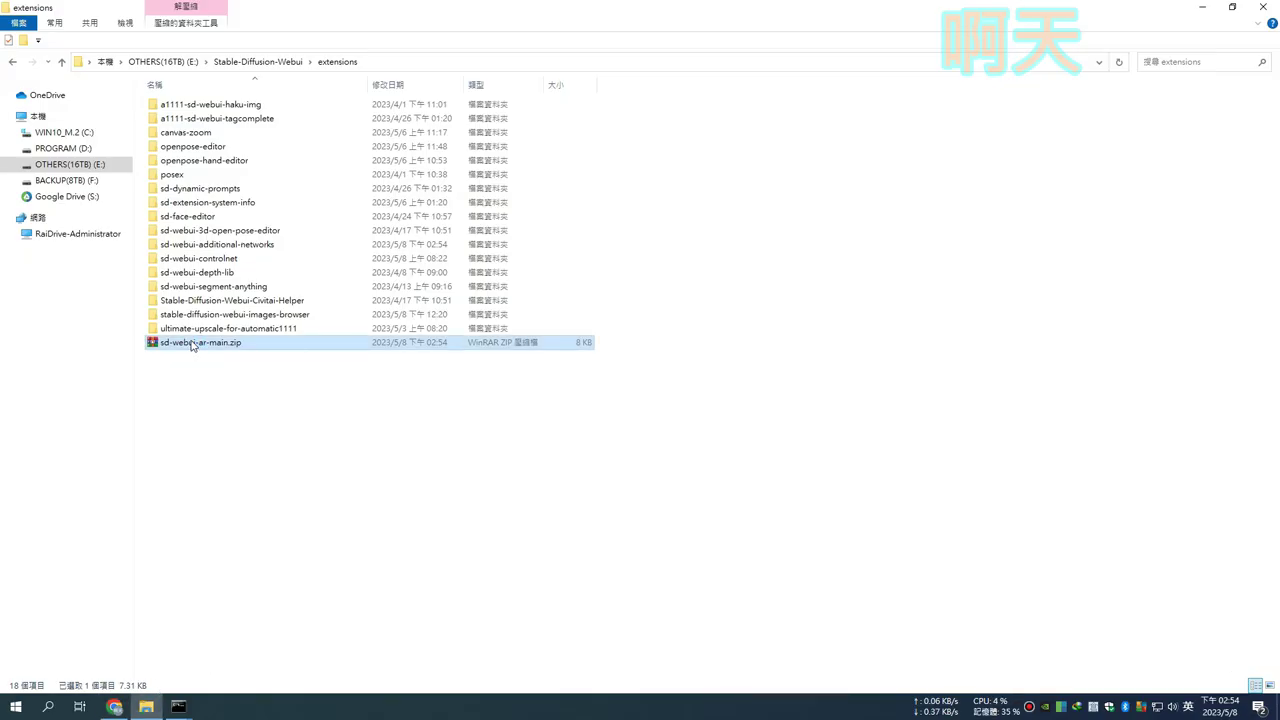
pyautogui.click(558, 210)
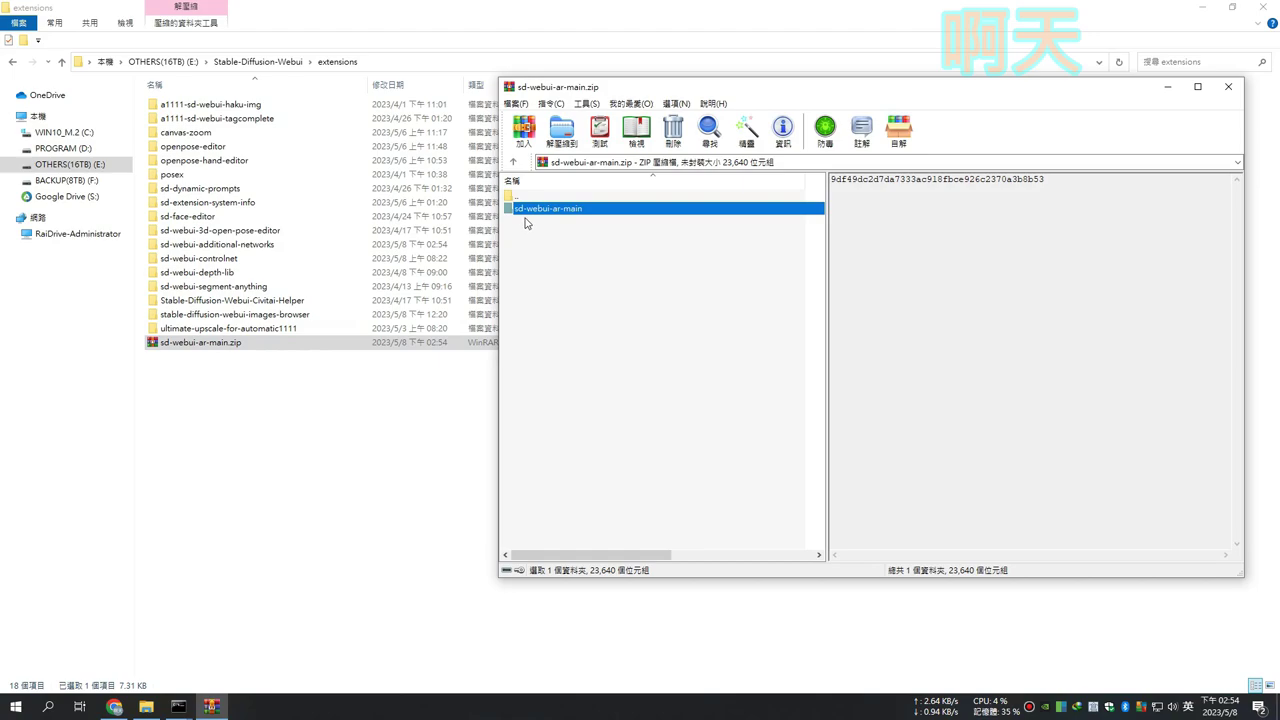
pyautogui.click(564, 132)
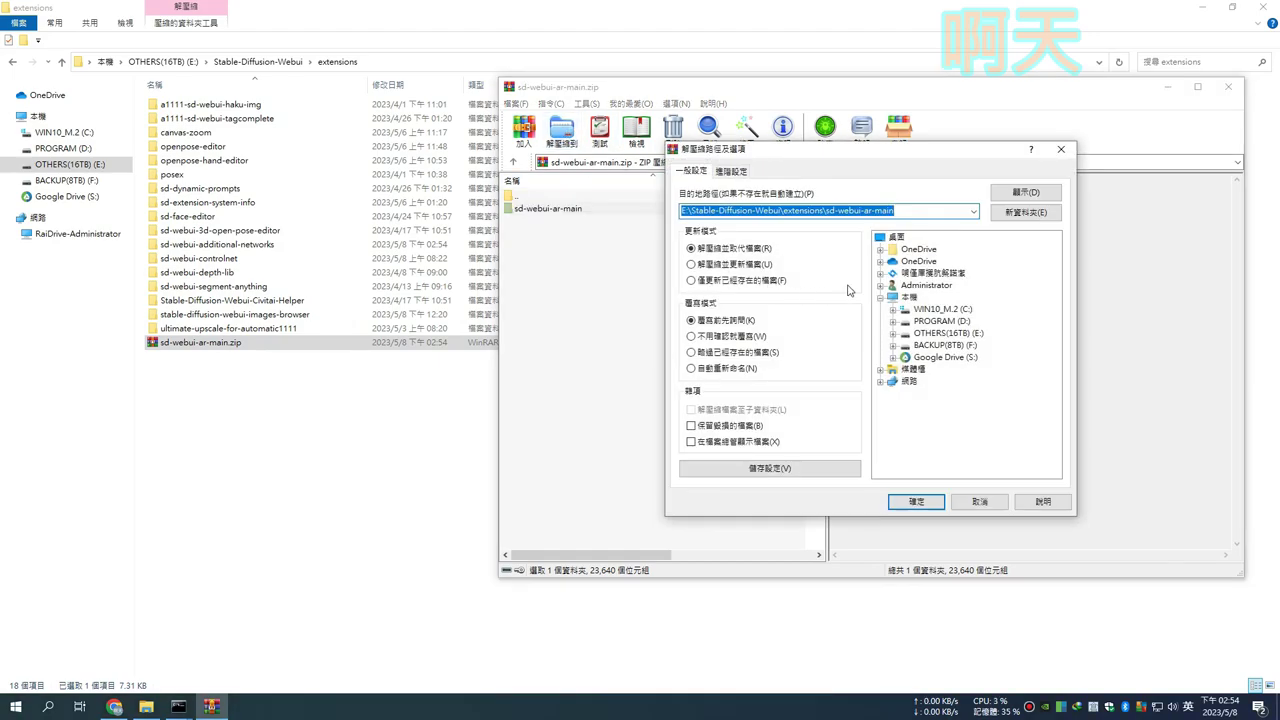
pyautogui.click(826, 211)
pyautogui.hotkey('shift', 'End')
pyautogui.press('Delete')
pyautogui.click(912, 500)
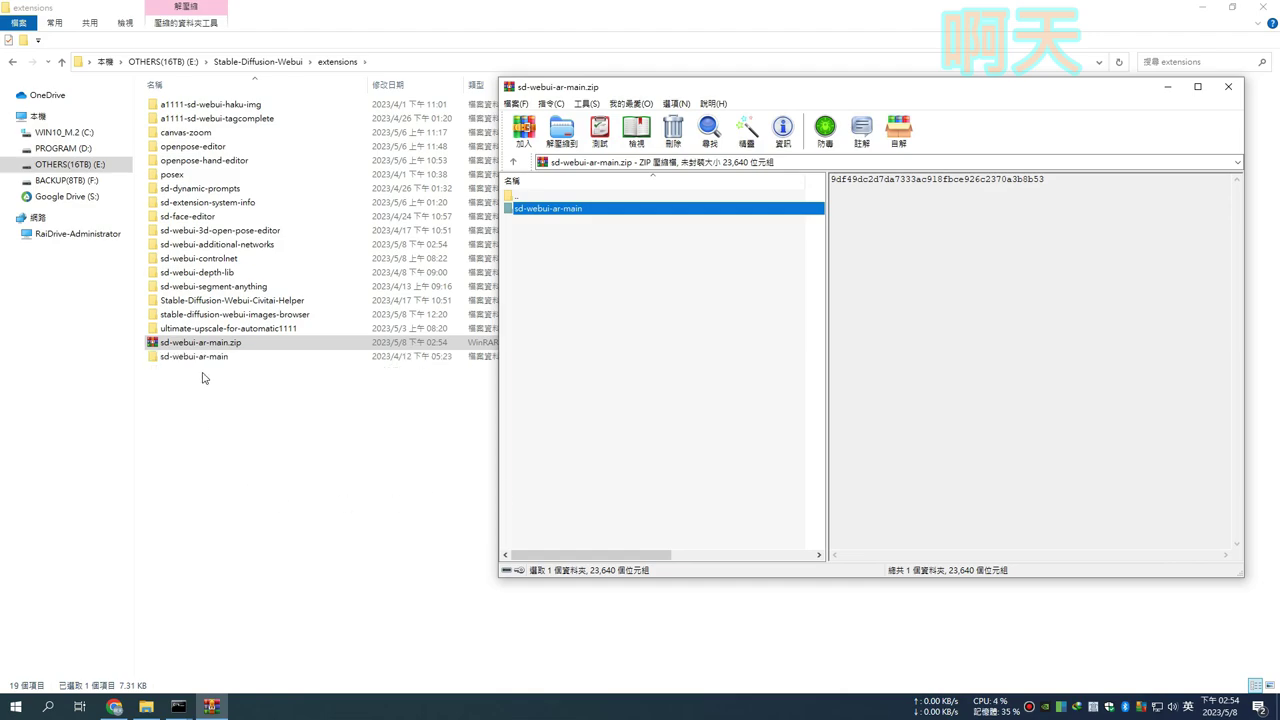
# Step: Rename the extracted sd-webui-ar-main folder to sd-webui-ar
pyautogui.click(200, 357)
pyautogui.click(210, 262)
pyautogui.press('End')
pyautogui.press('BackSpace')
pyautogui.press('BackSpace')
pyautogui.press('BackSpace')
pyautogui.press('BackSpace')
pyautogui.press('BackSpace')
pyautogui.click(265, 437)
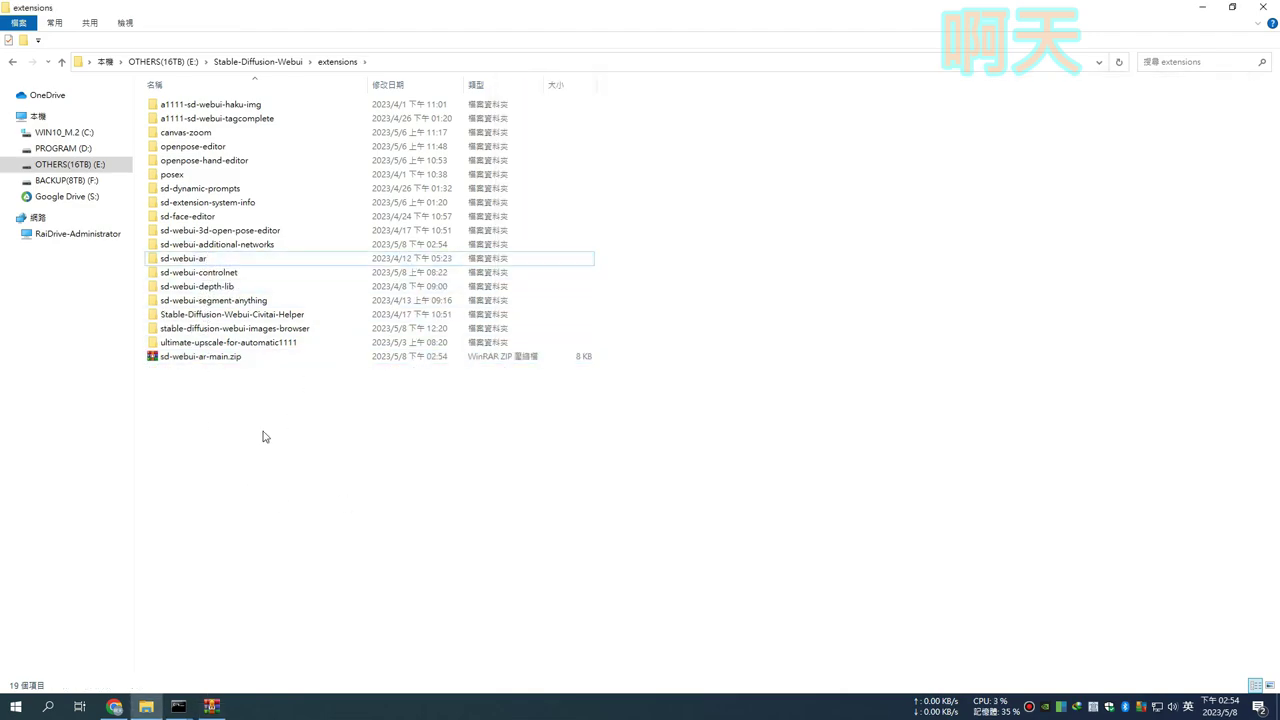
# Step: Return to the browser and close the command prompt window that was used for the git clone
pyautogui.click(114, 706)
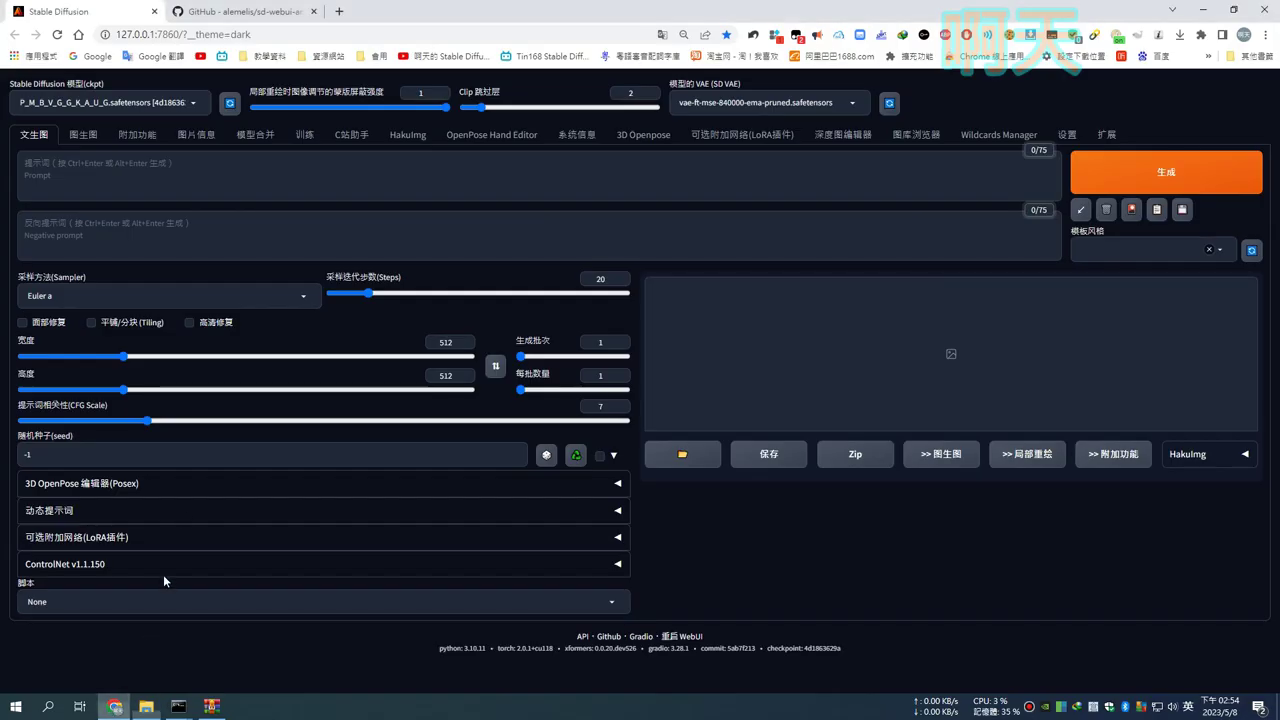
pyautogui.moveTo(175, 706)
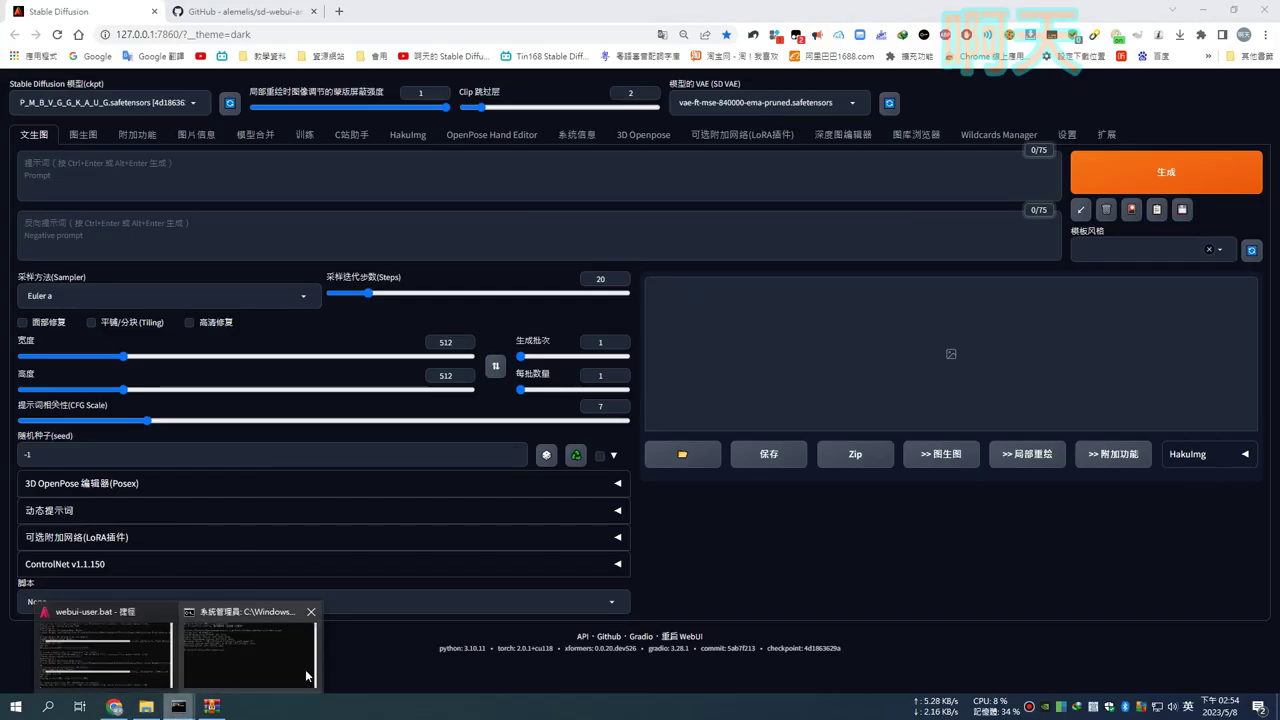
pyautogui.click(245, 655)
pyautogui.click(676, 44)
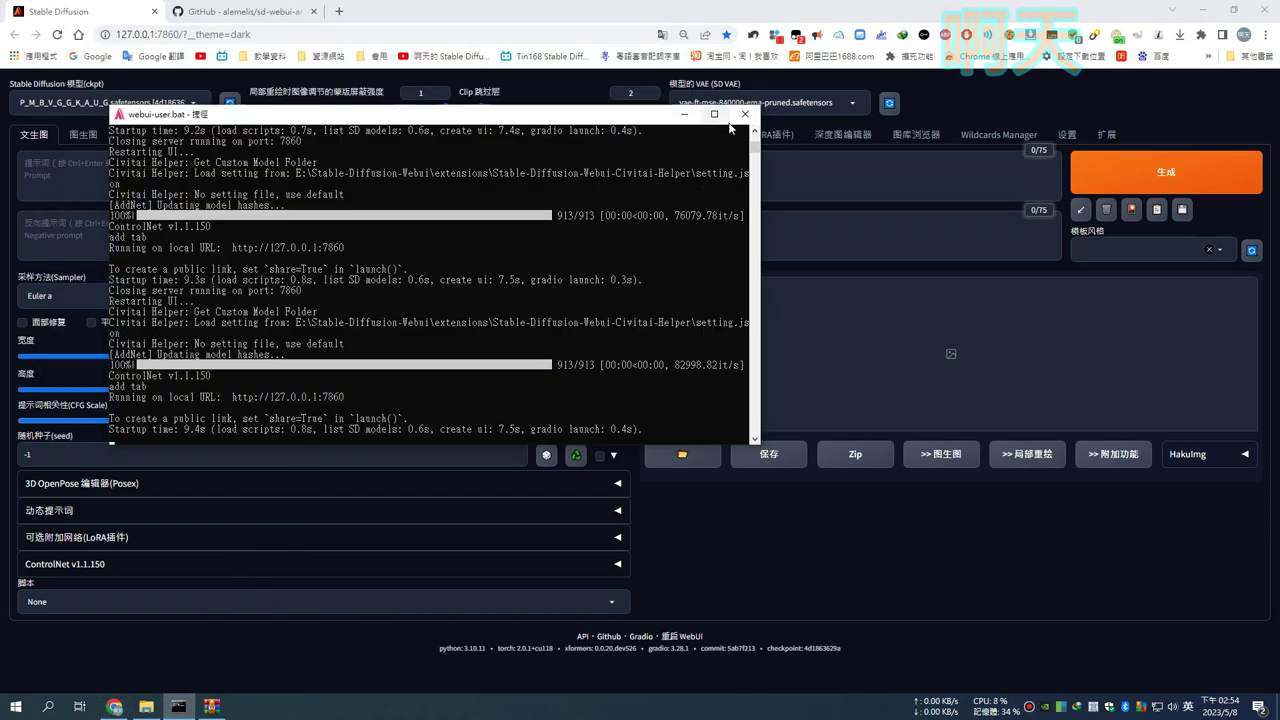
# Step: Shut down the running webui-user.bat console and relaunch the WebUI from the E:\Stable-Diffusion-Webui folder
pyautogui.click(745, 114)
pyautogui.click(150, 707)
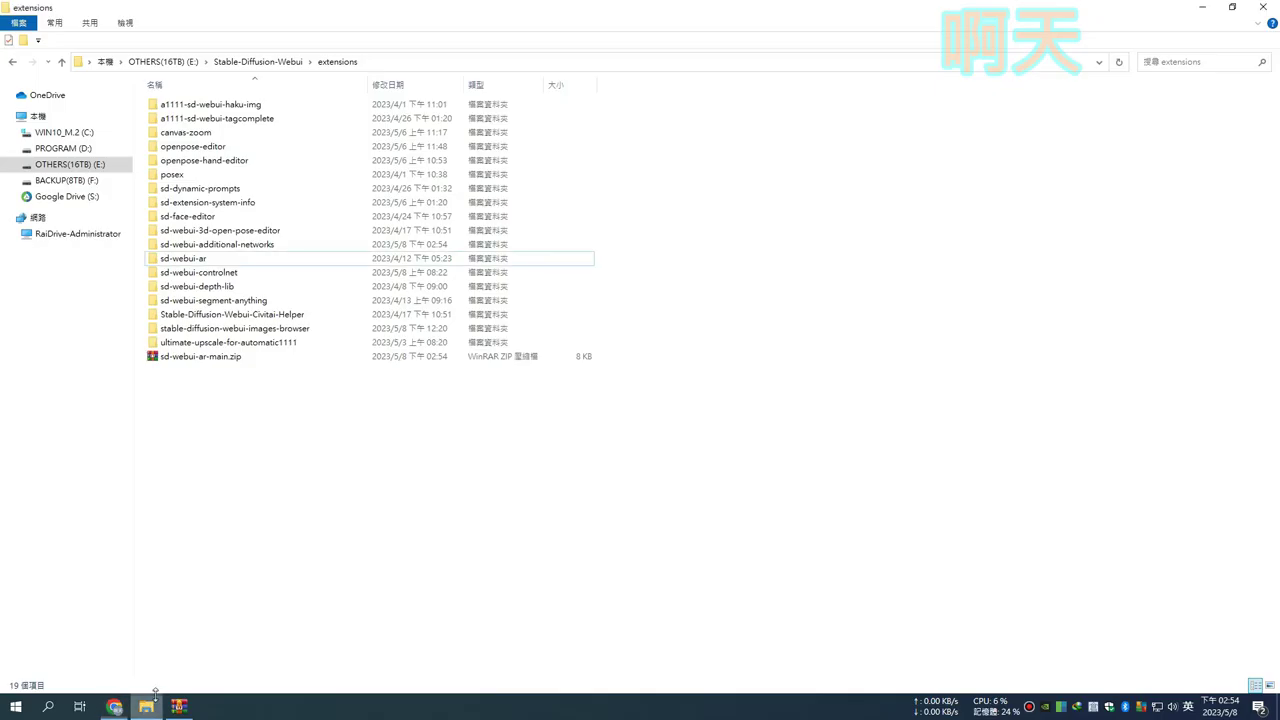
pyautogui.click(263, 62)
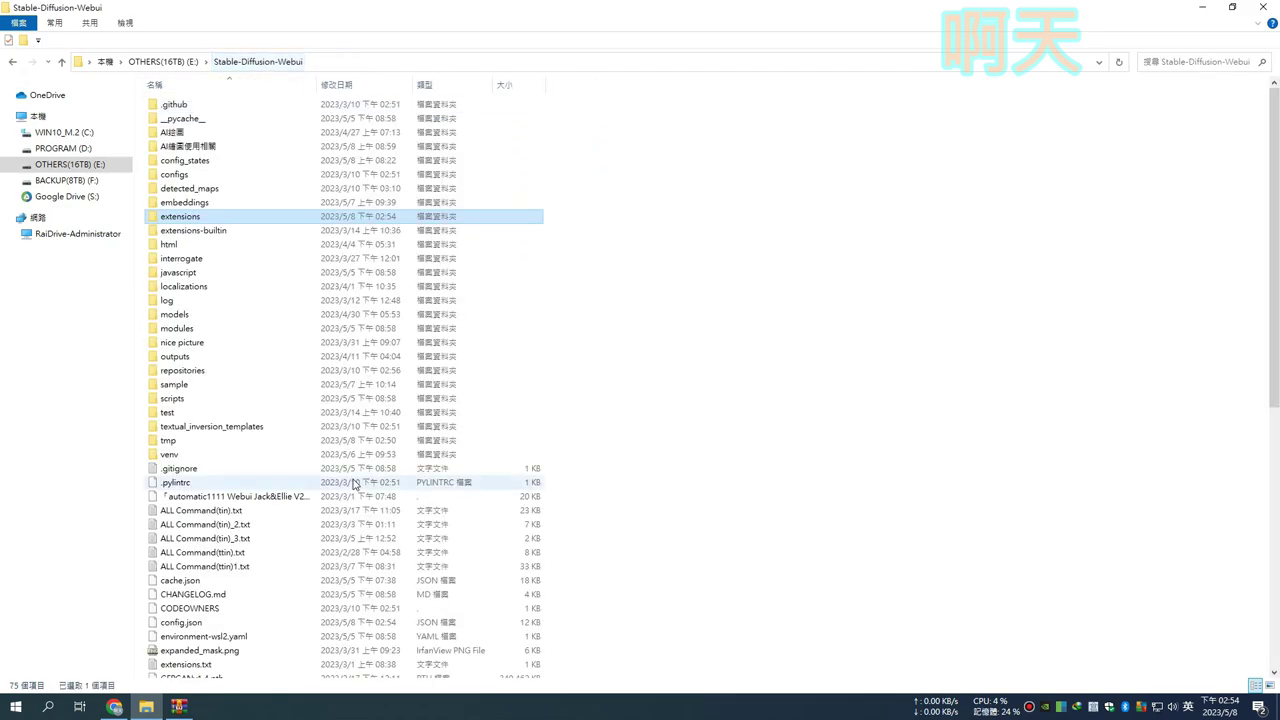
pyautogui.scroll(-11, 300, 500)
pyautogui.doubleClick(199, 627)
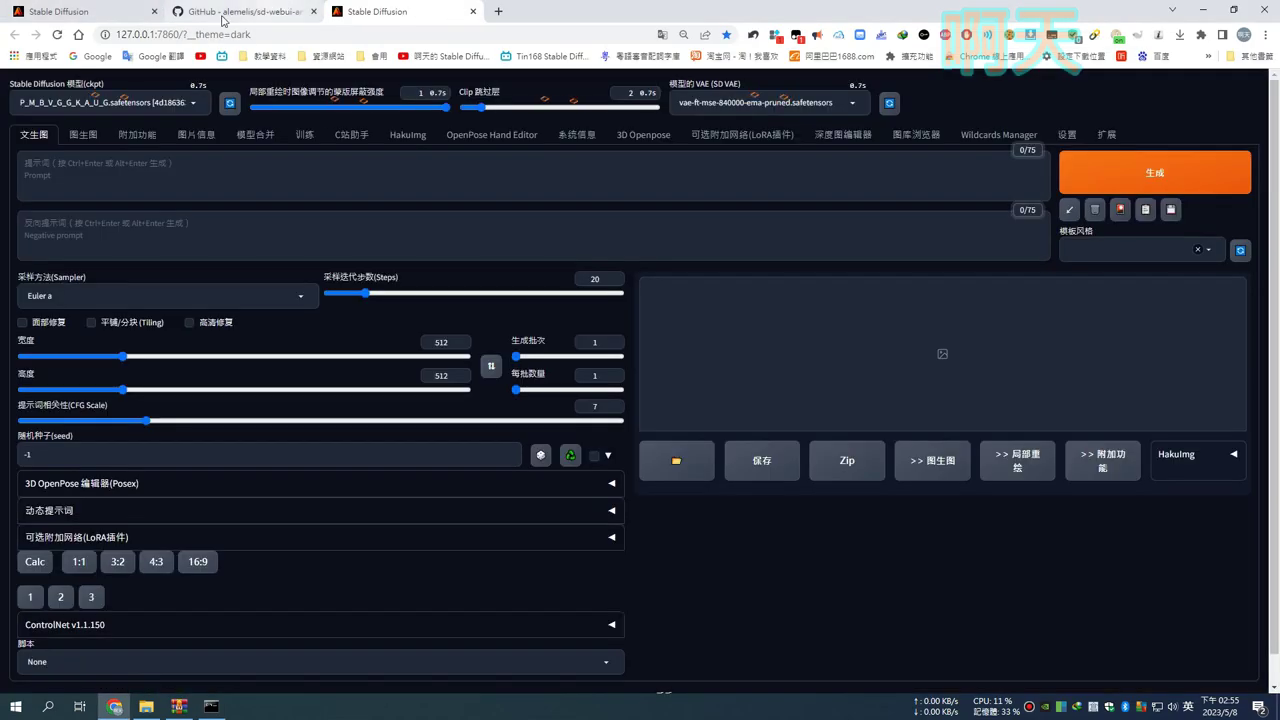
# Step: Close the old Stable Diffusion browser tab and show the installed extensions list in the newly launched WebUI
pyautogui.click(238, 11)
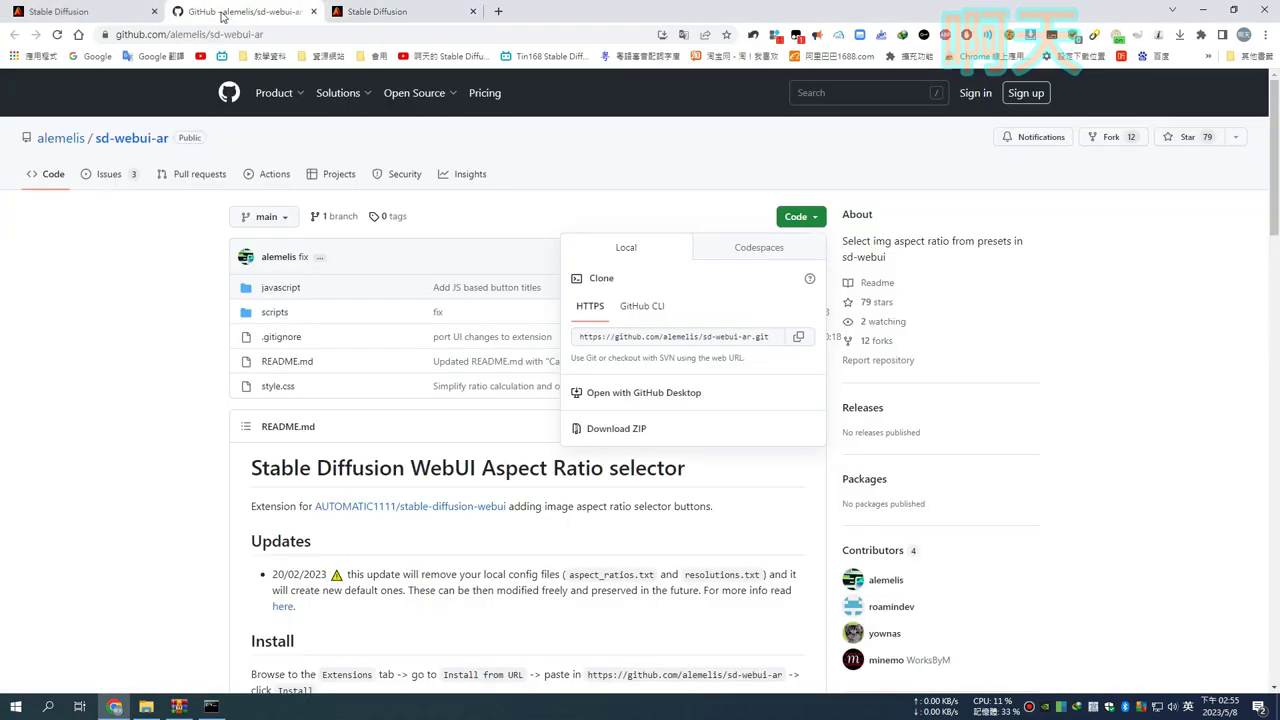
pyautogui.middleClick(70, 11)
pyautogui.click(221, 12)
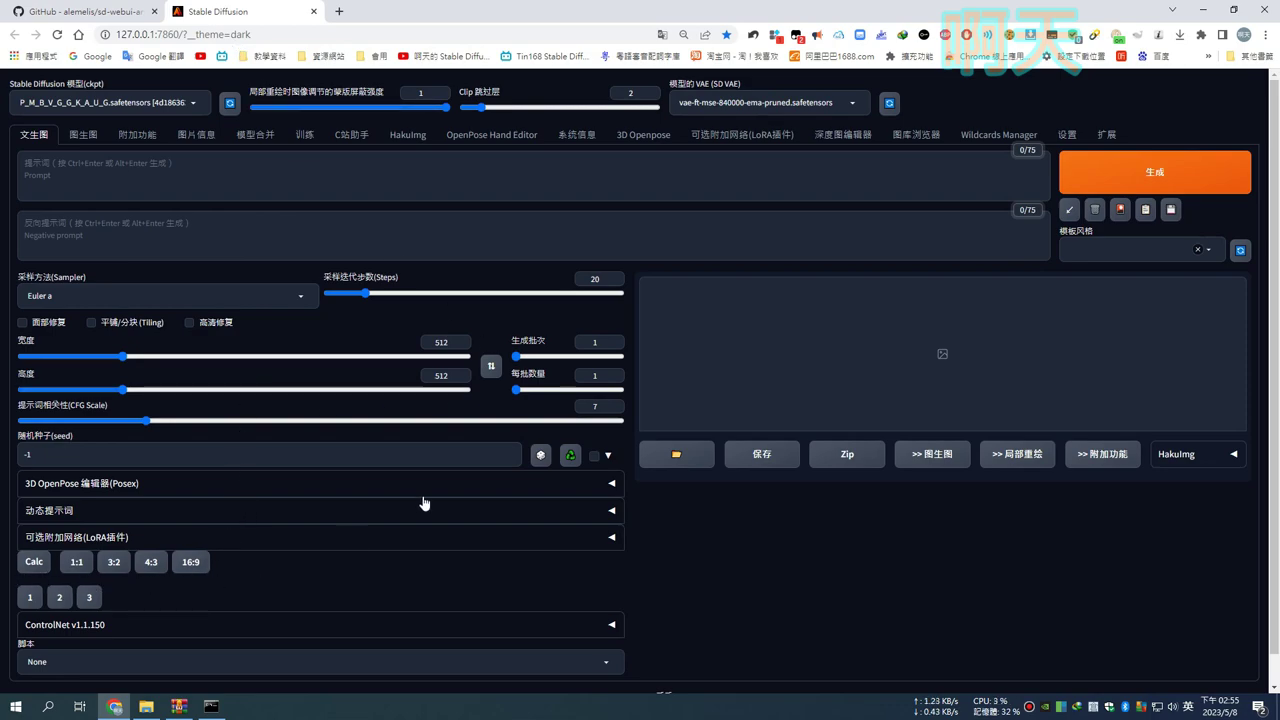
pyautogui.click(1105, 134)
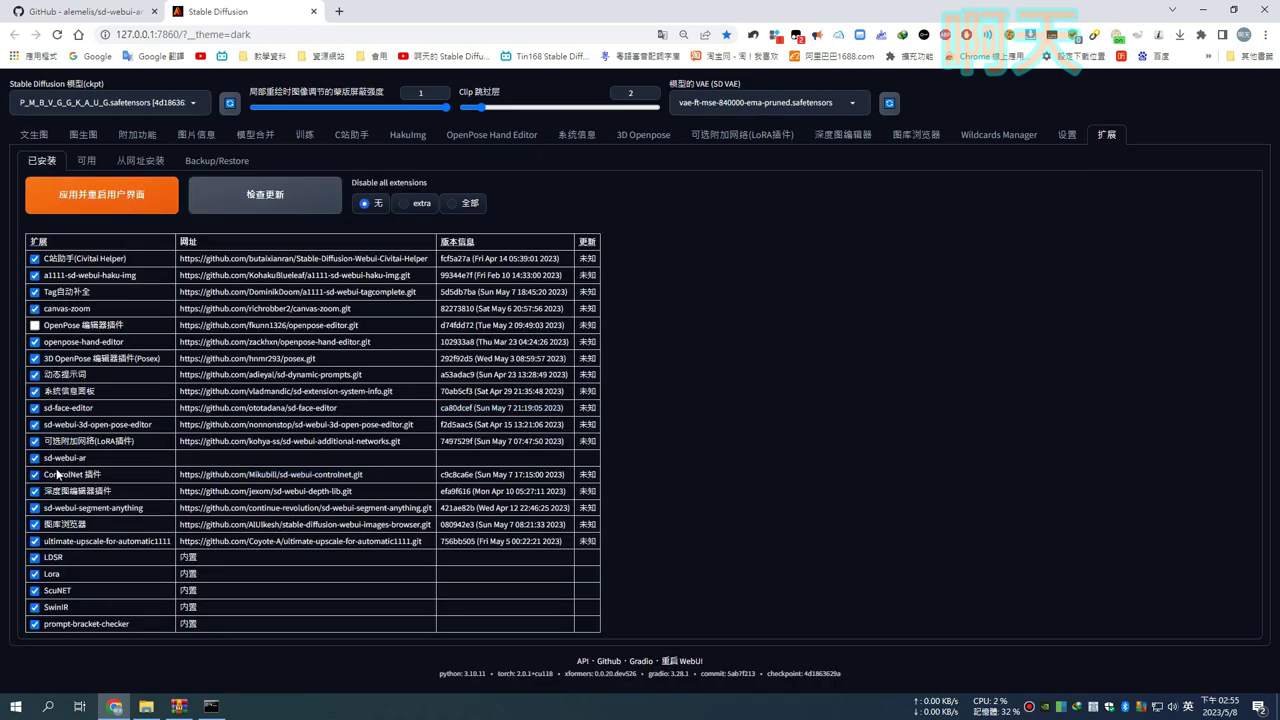